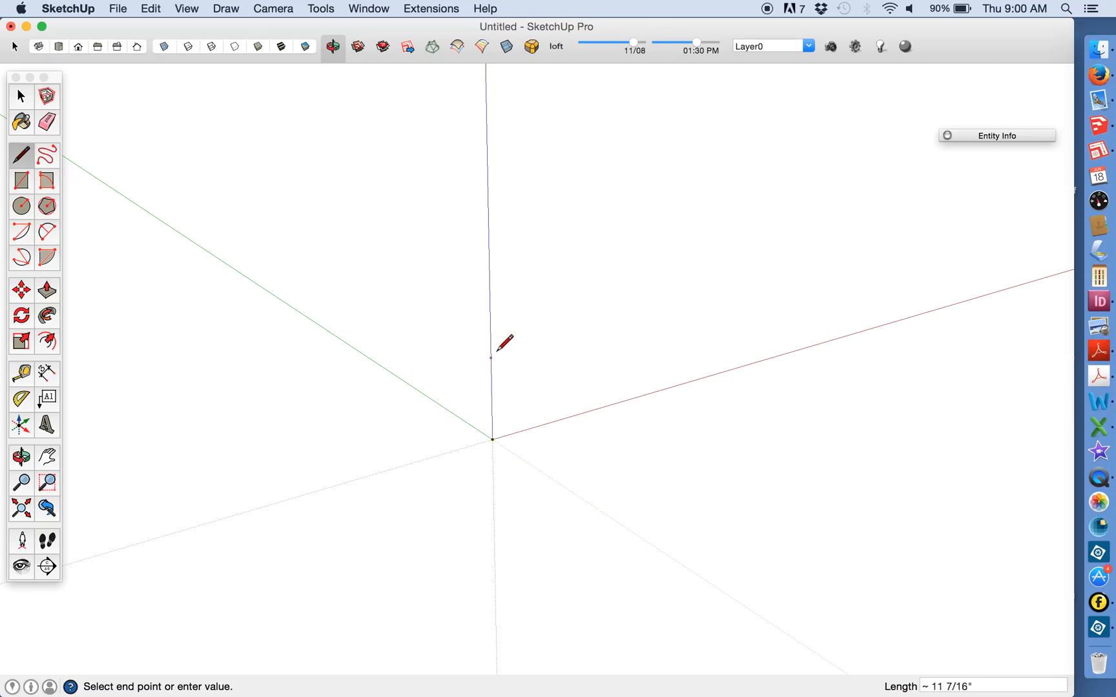
Step: Draw an upright rectangle from the origin, 4 1/4" high and 9.5" long along the red axis
type("4")
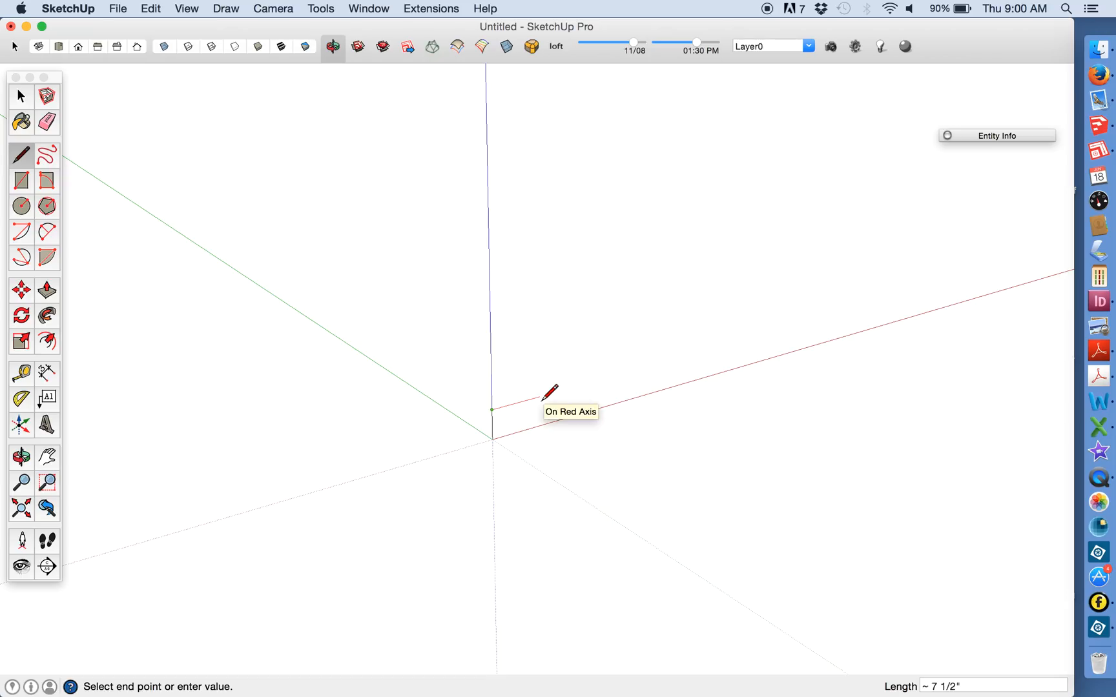
type("9.5")
key("Return")
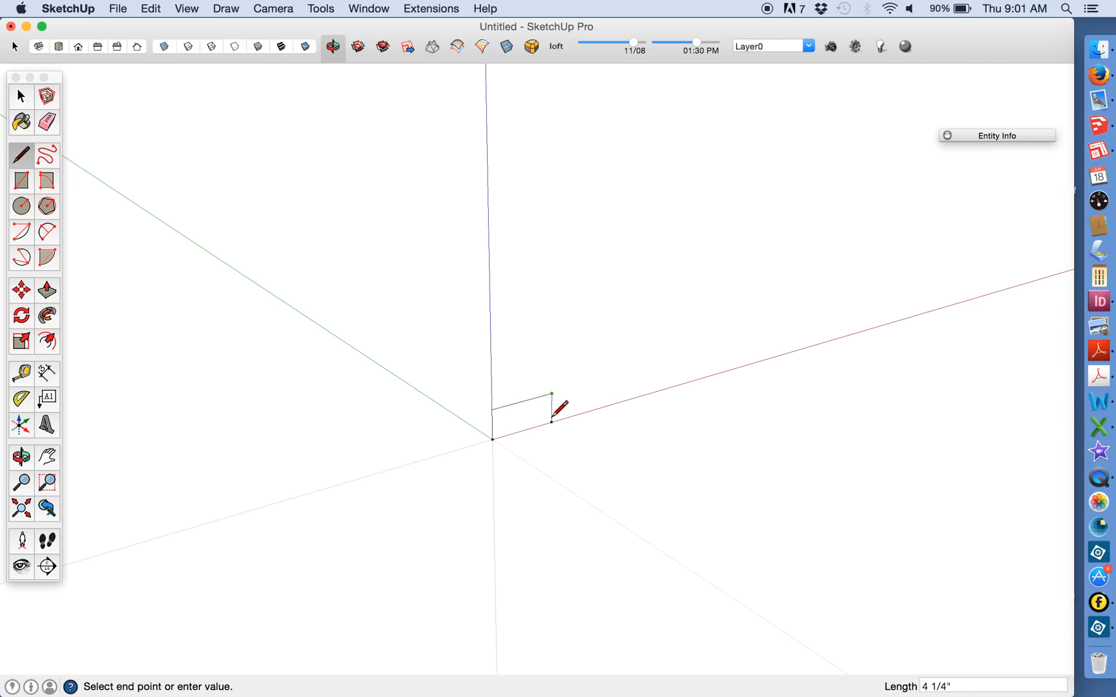
left_click(551, 422)
left_click(492, 439)
scroll(493, 439, "up", 10)
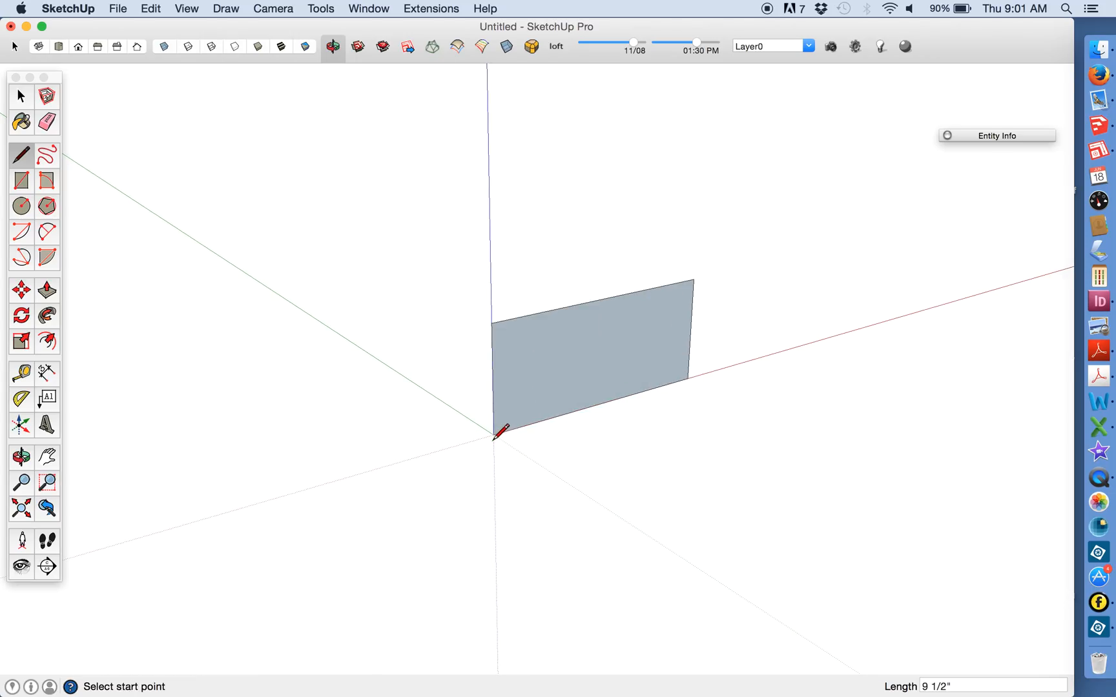
scroll(498, 429, "up", 3)
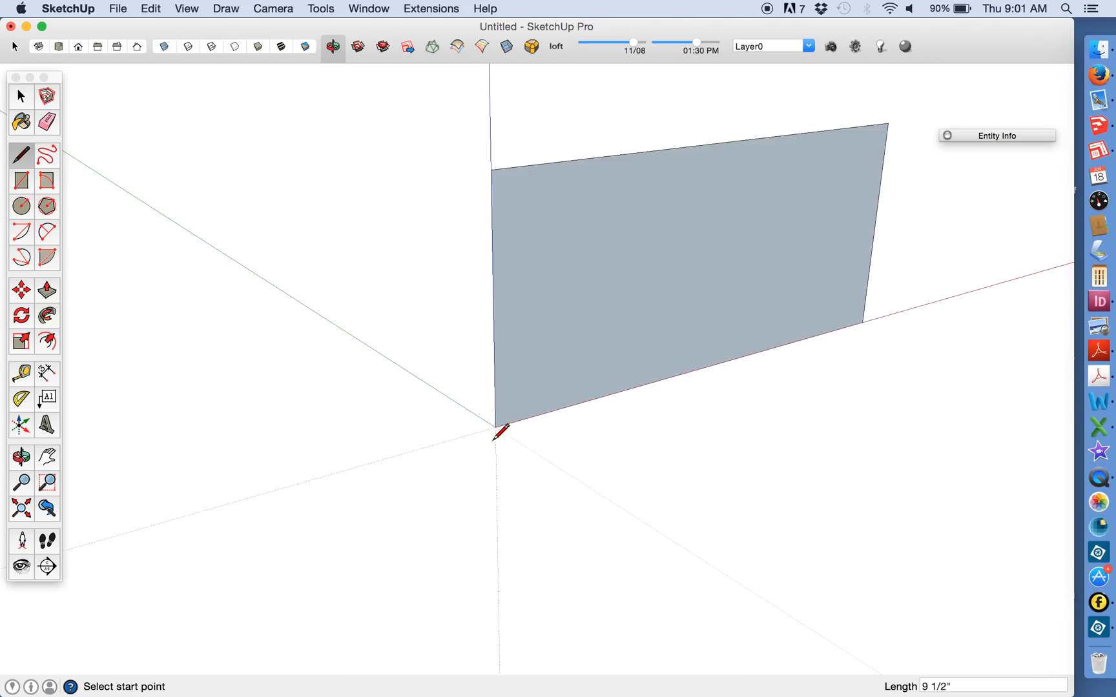
Step: Push/Pull the rectangle to a thickness of 7/16"
left_click(52, 296)
left_click(665, 303)
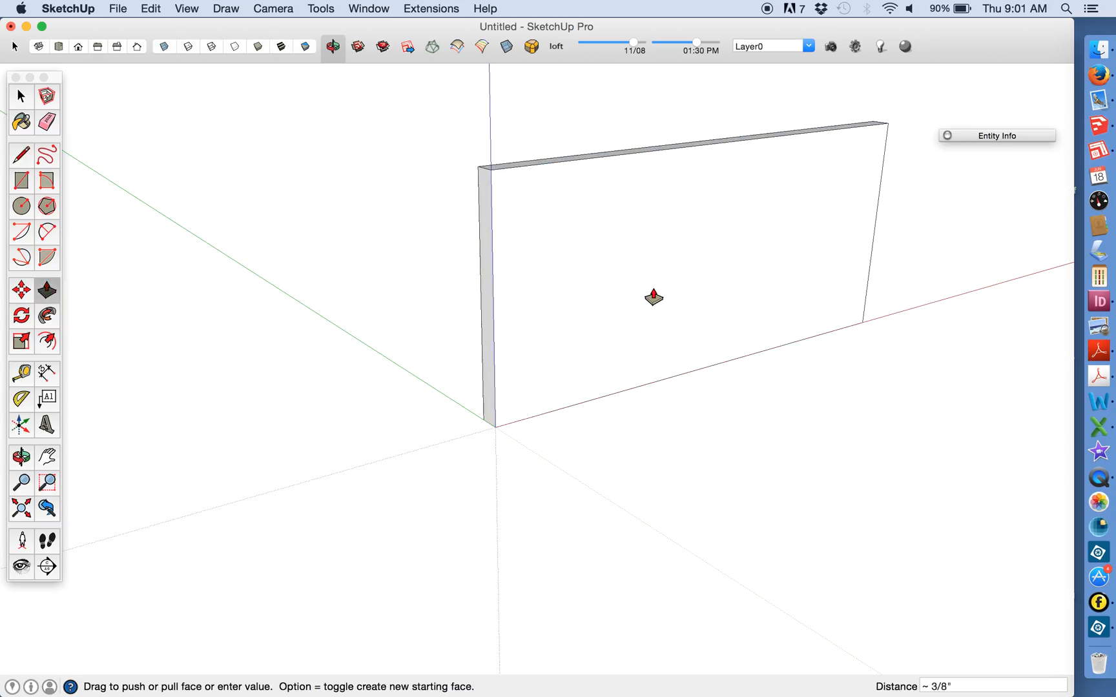
type("7/16")
key("Return")
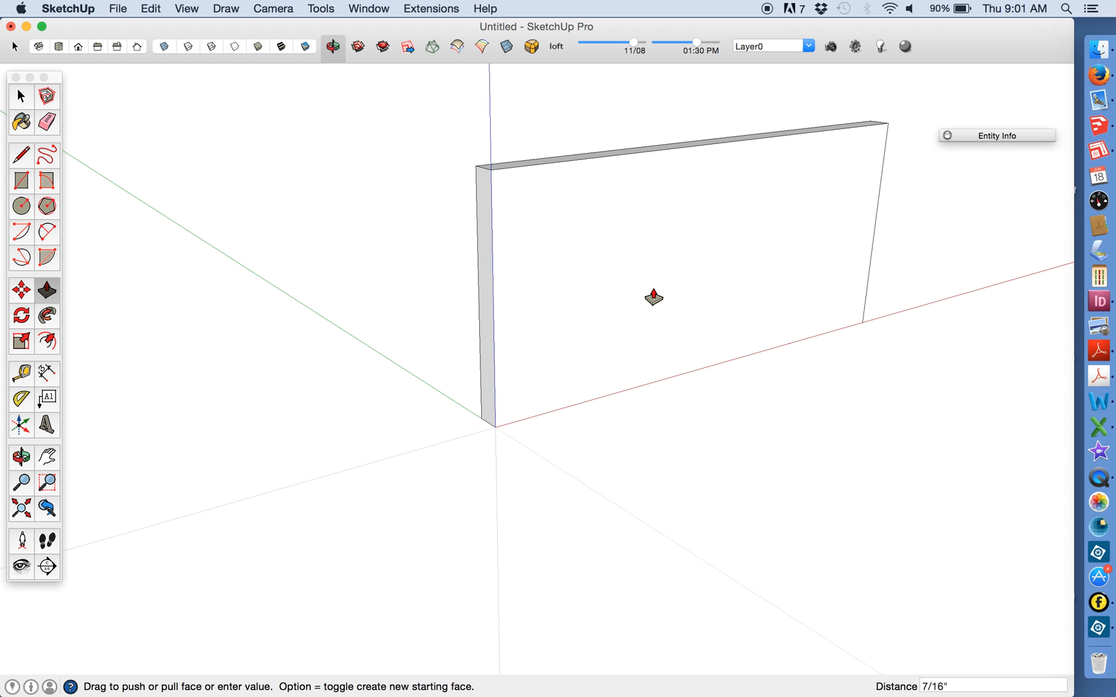
Step: Make the whole 9.5" board a component named "sid" and deselect it
left_click(22, 96)
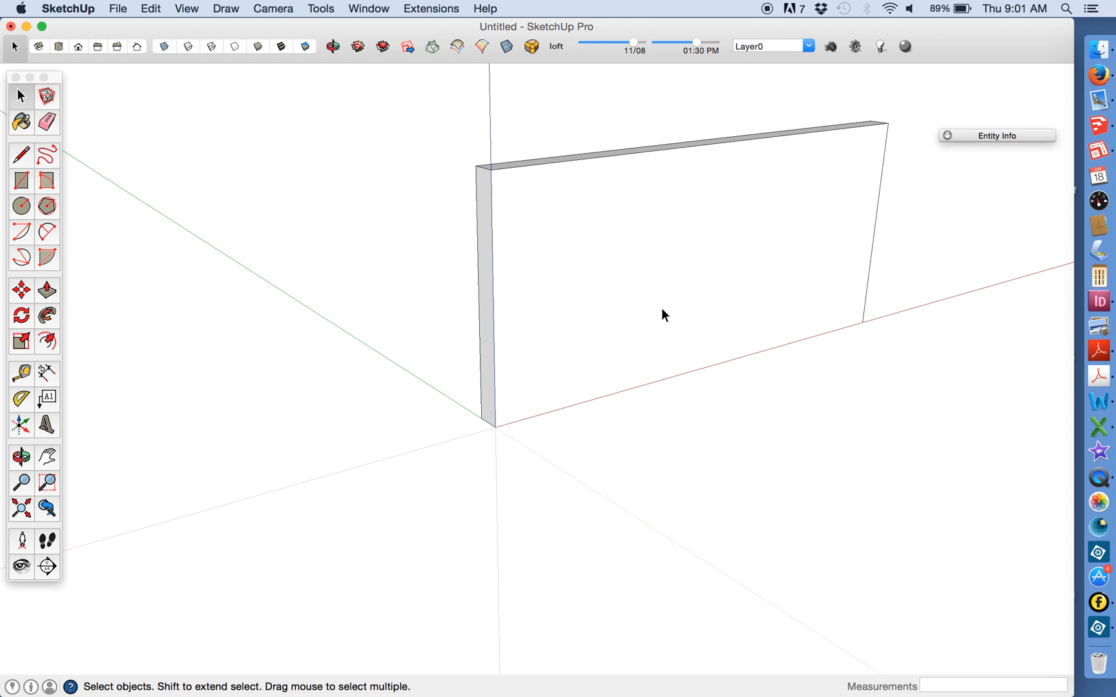
triple_click(641, 291)
key("g")
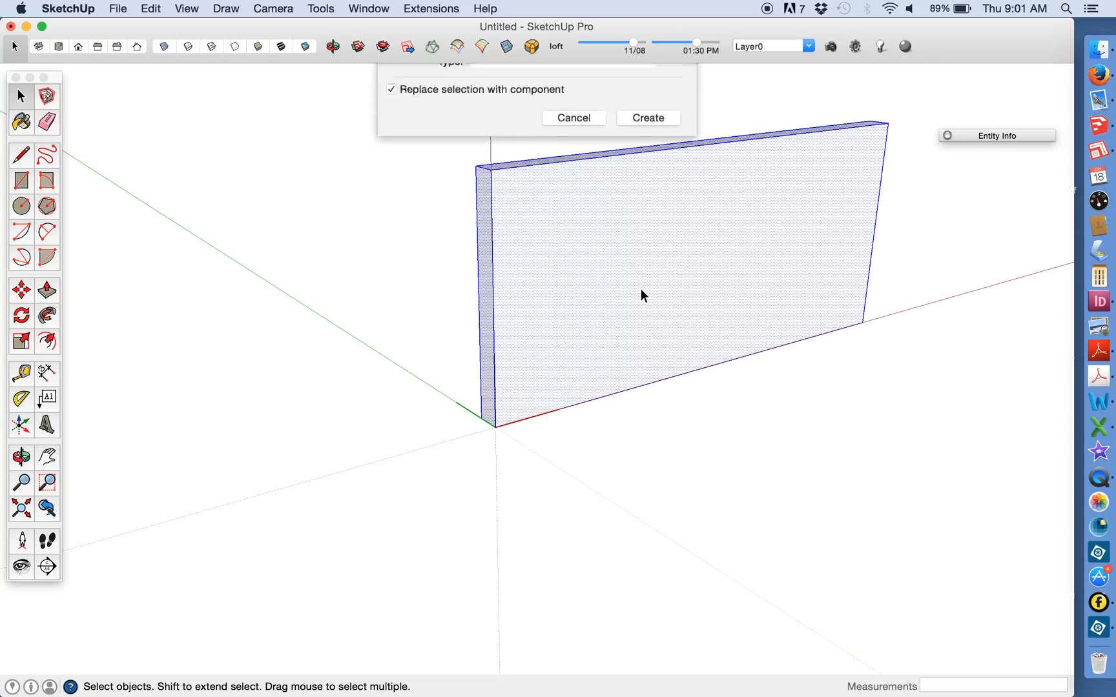
type("s")
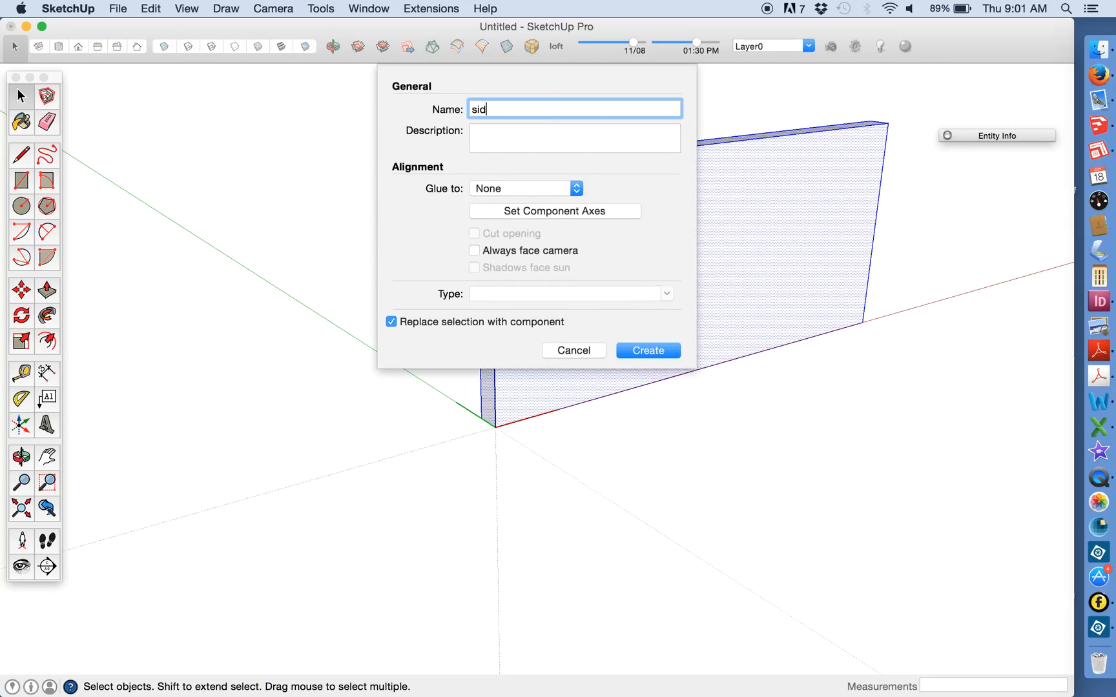
type("id")
key("Return")
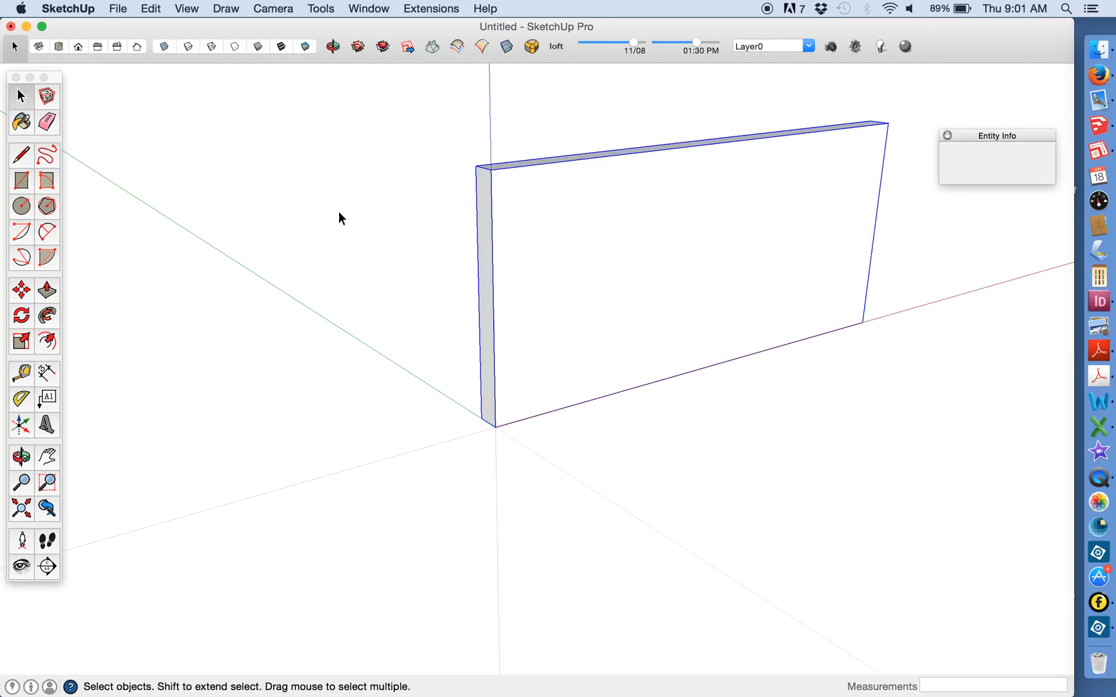
left_click(353, 201)
Step: Draw an upright rectangle from the origin, matching the first board's height and running 7.5" along the green axis
left_click(25, 161)
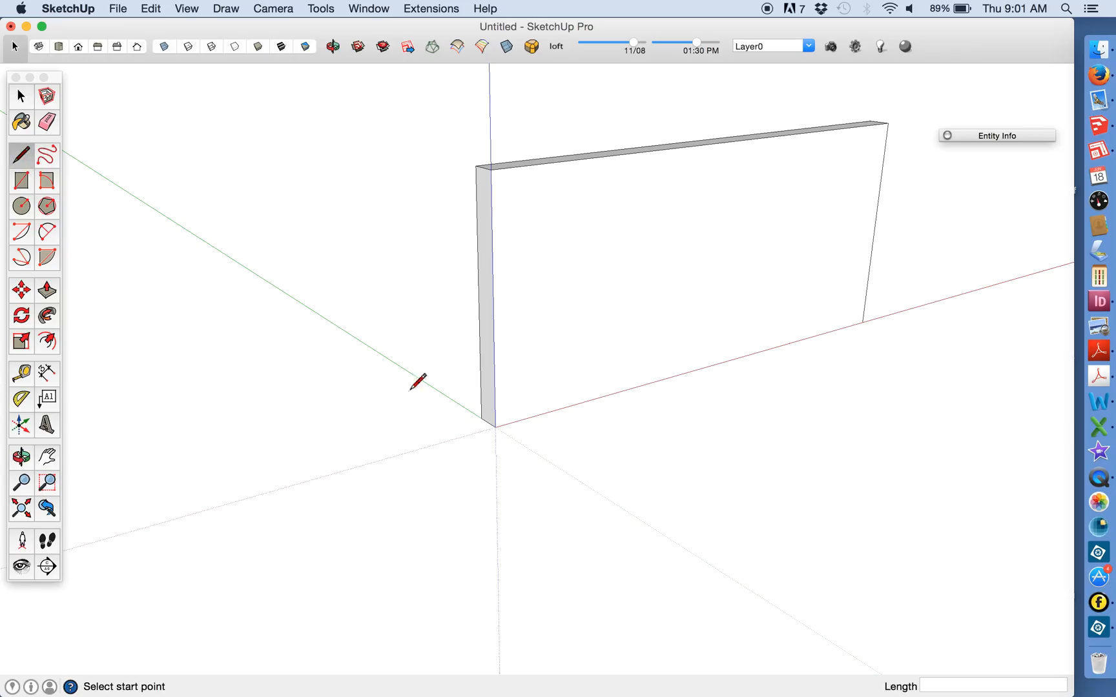
left_click(496, 426)
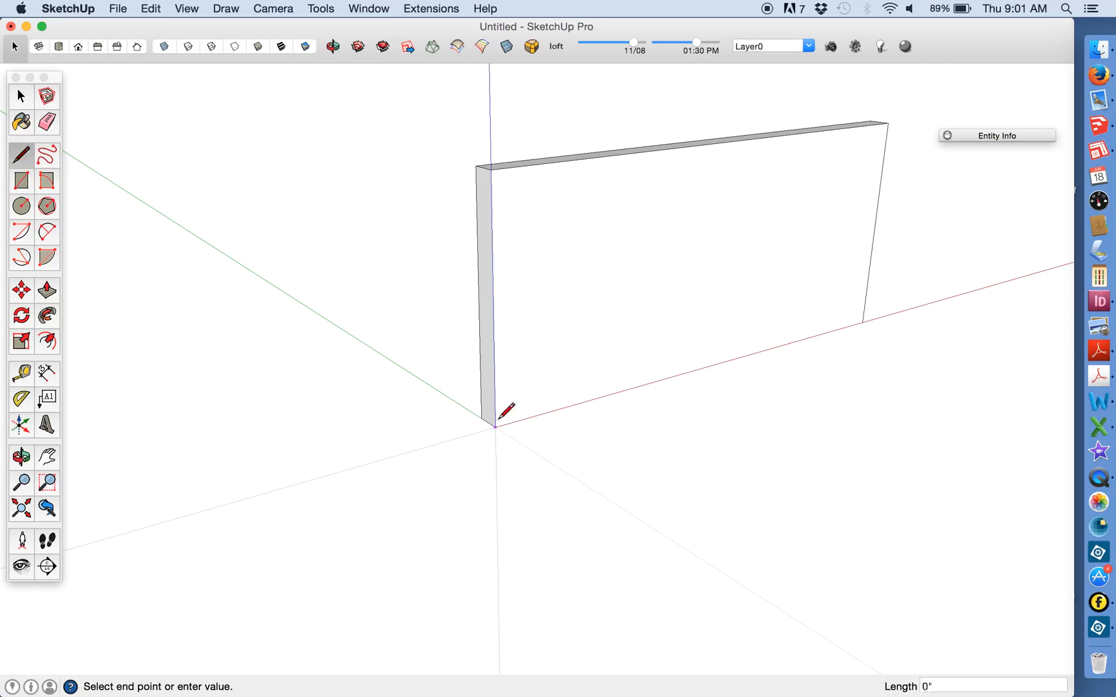
left_click(492, 167)
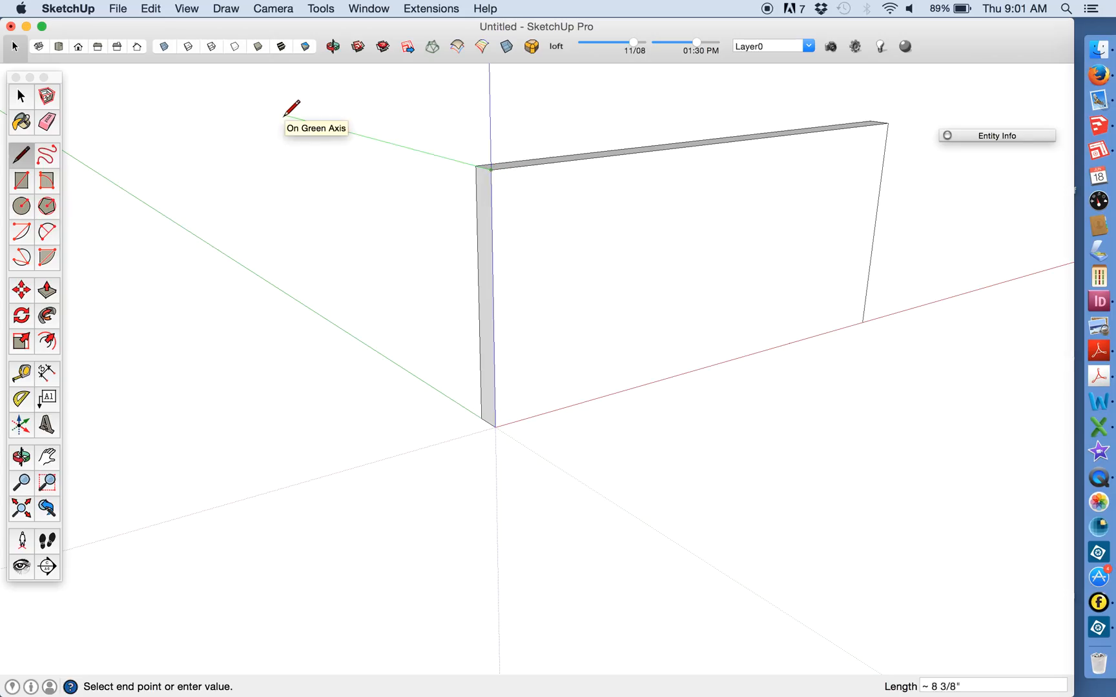
type("7.5")
key("Return")
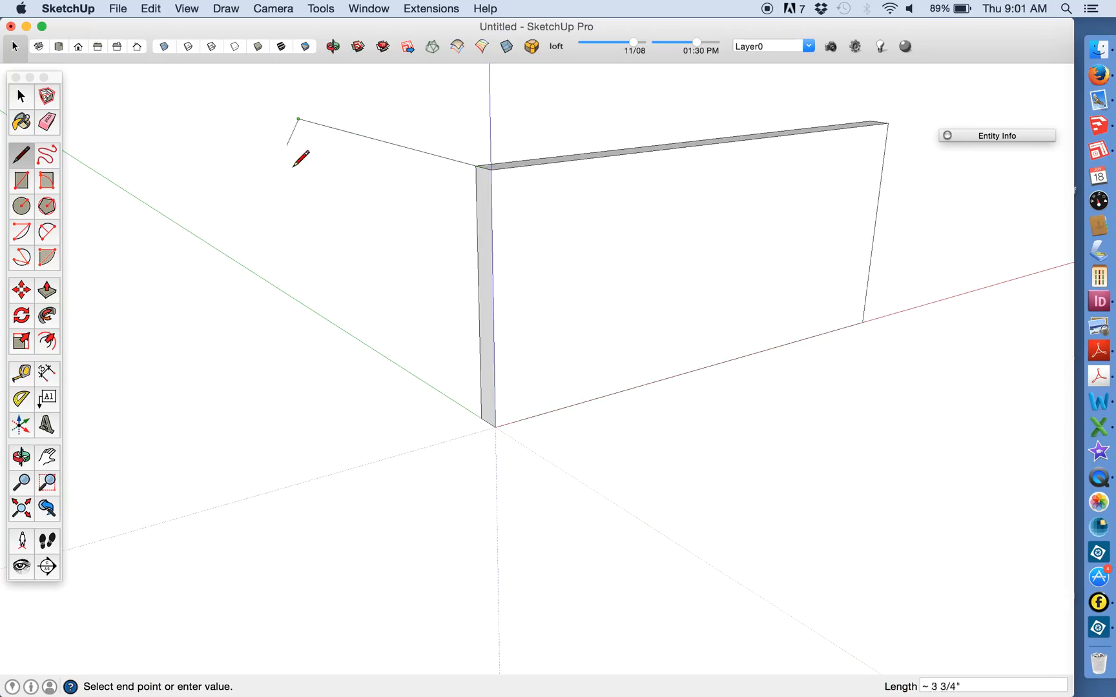
left_click(315, 310)
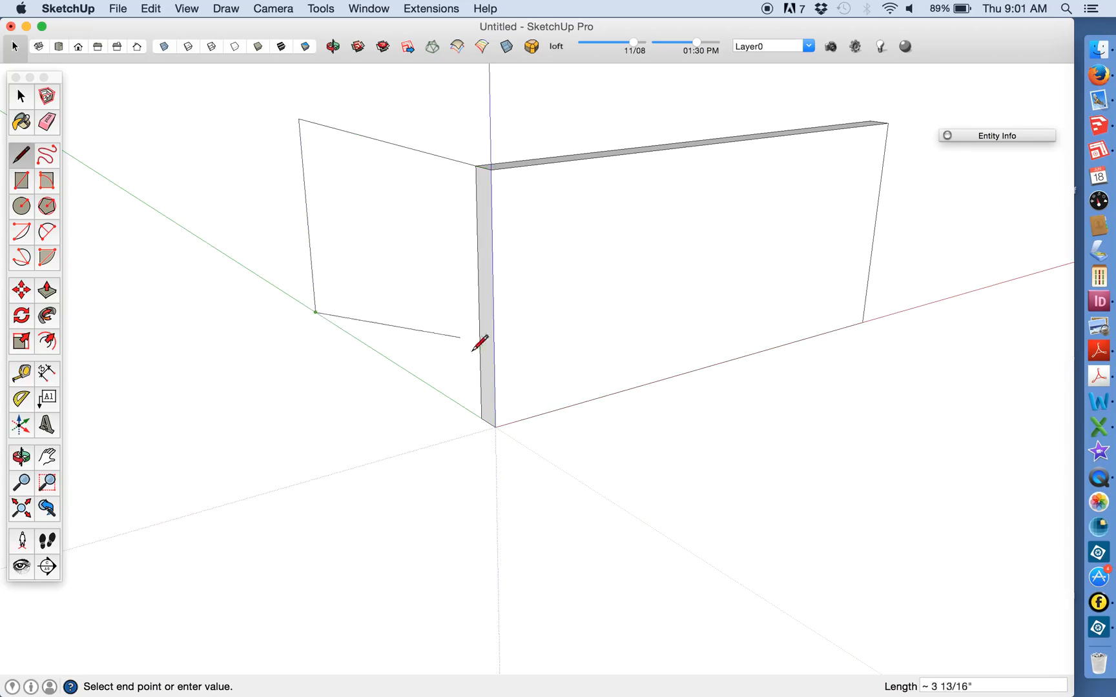
left_click(494, 426)
Step: Push/Pull the green-axis rectangle to a thickness of 7/16", overlapping the first board at the corner
left_click(47, 292)
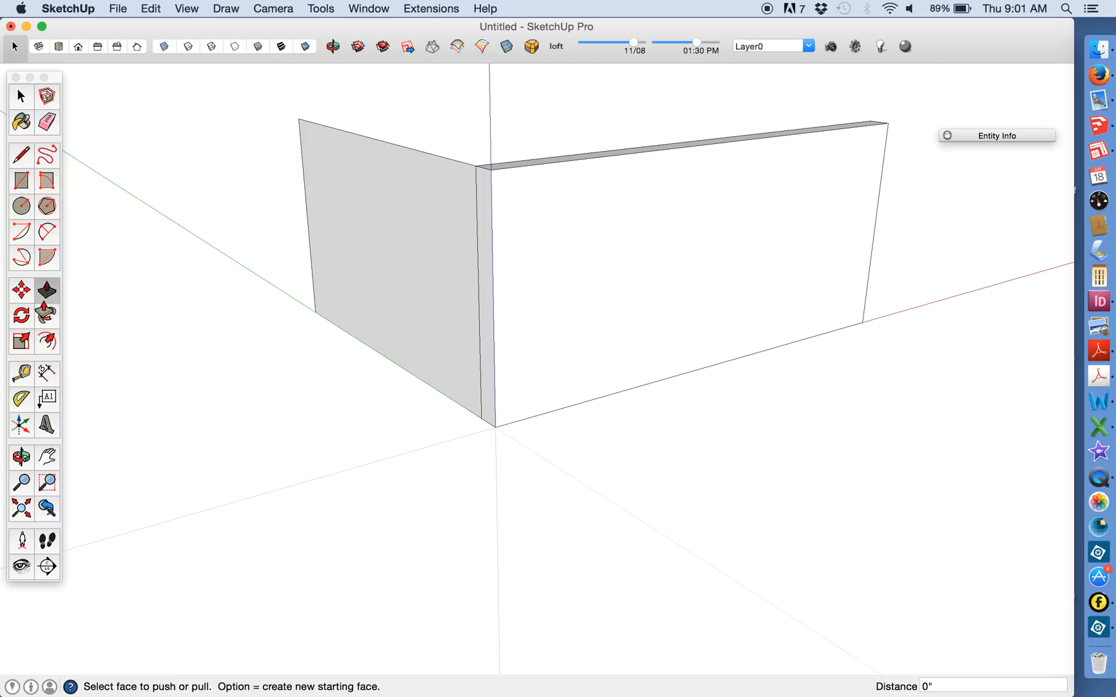
left_click(422, 191)
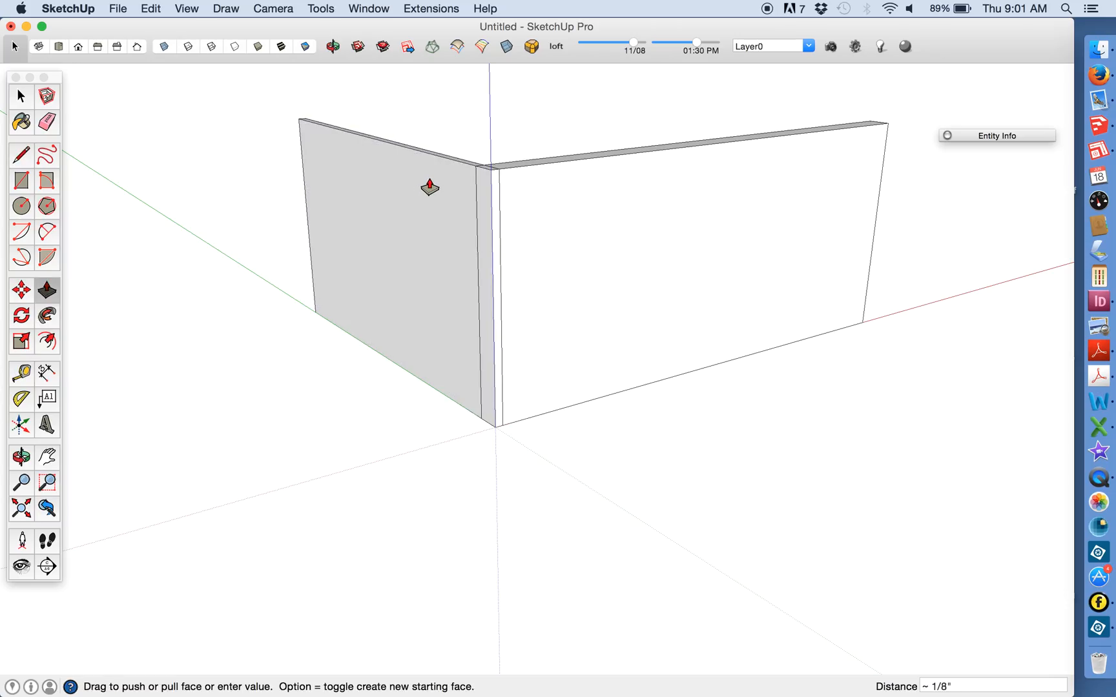
type("7/16")
key("Return")
Step: Make the whole 7.5" board a component named "wall"
left_click(30, 95)
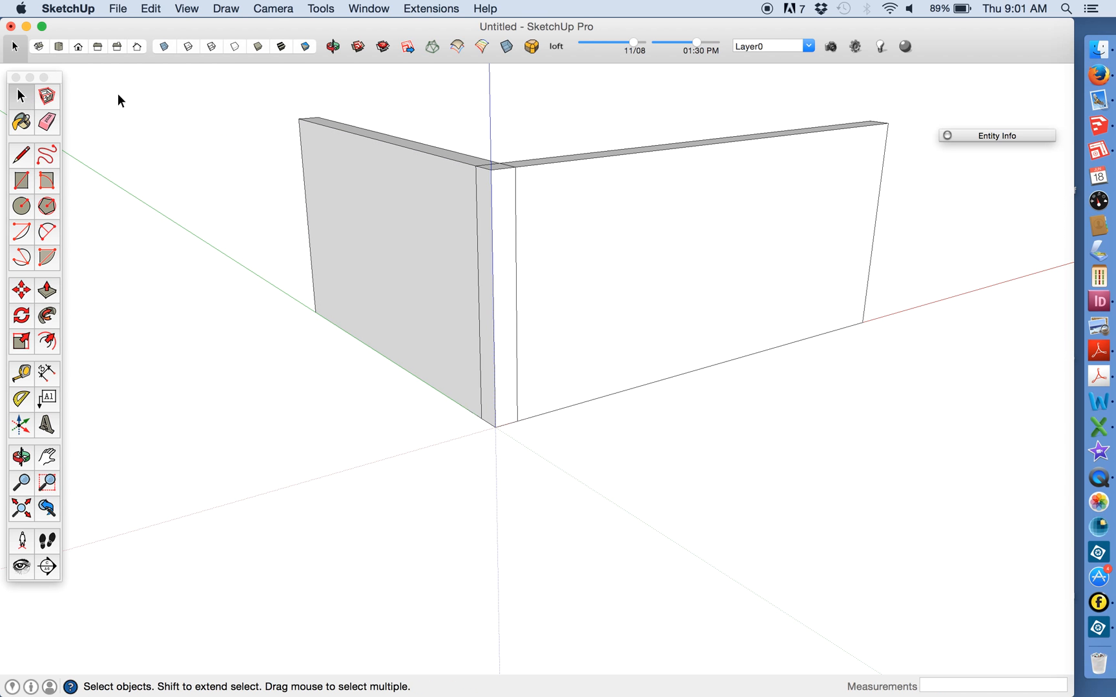
triple_click(374, 168)
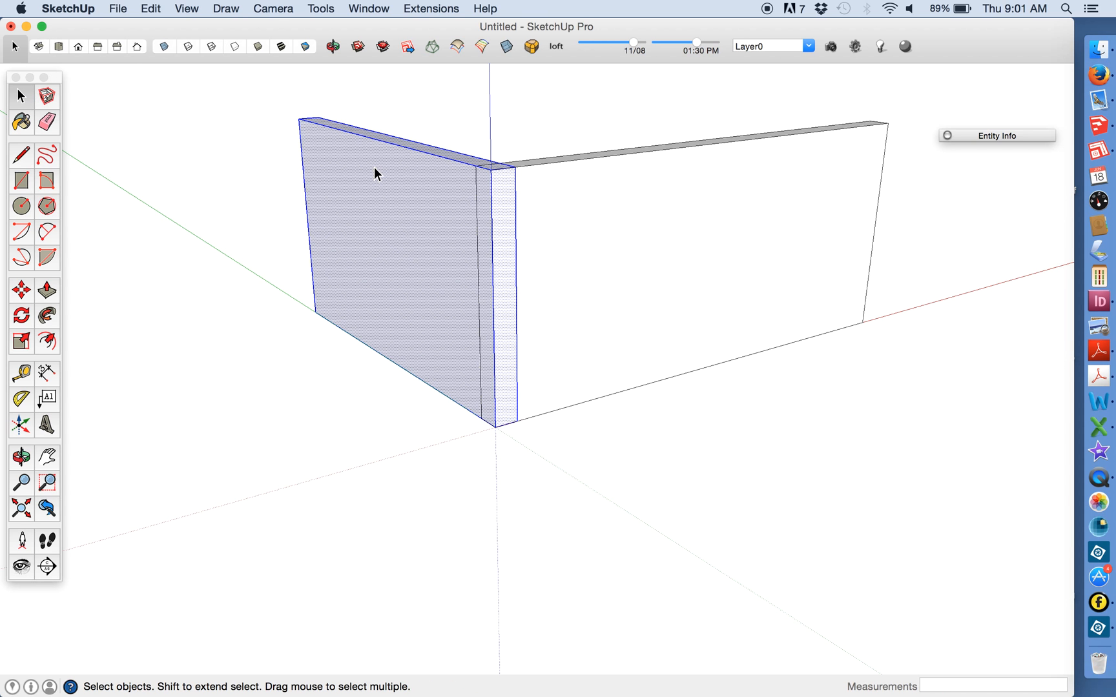
type("gwall")
key("Return")
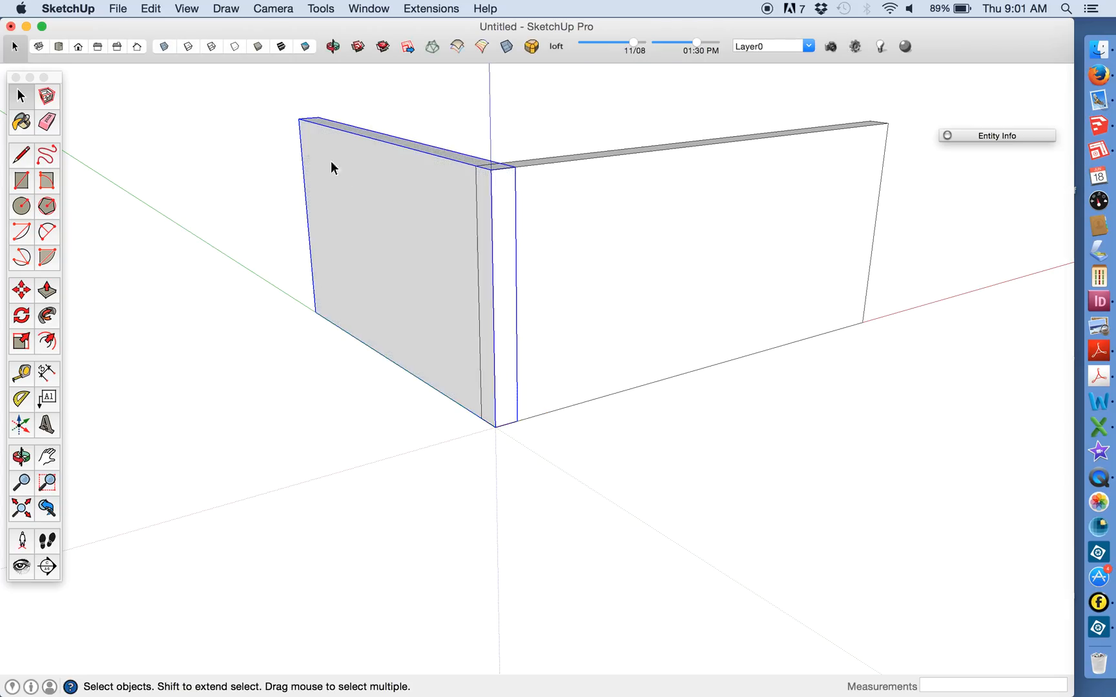
Step: Open the 9.5" board component for editing and start the Tape Measure tool
left_click(629, 235)
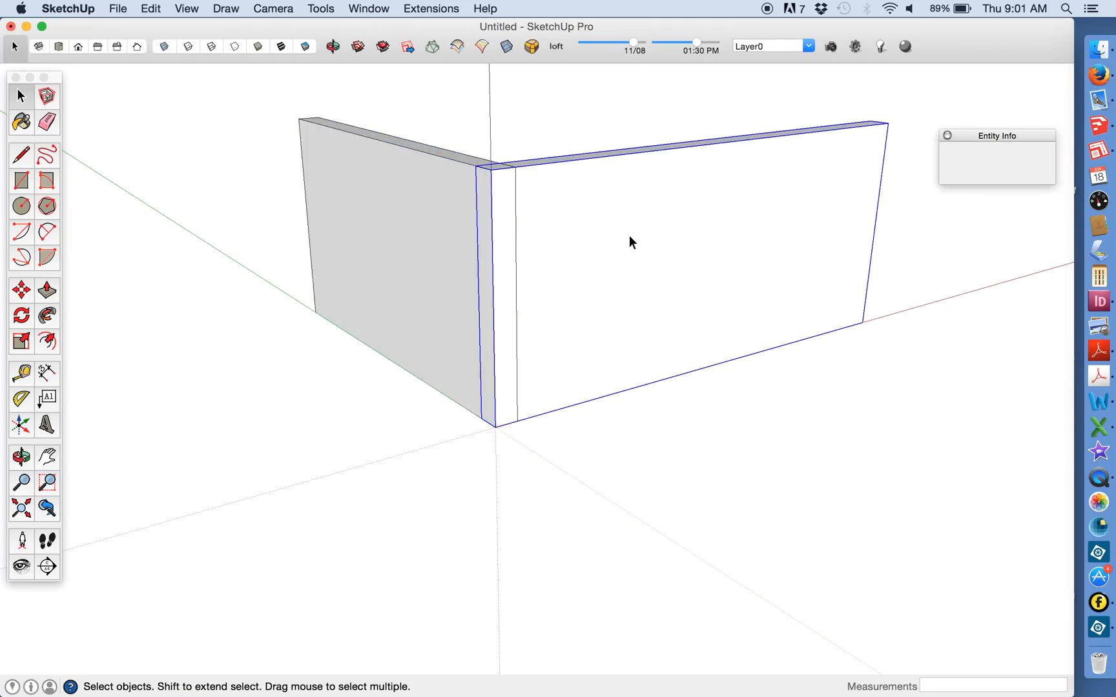
double_click(631, 261)
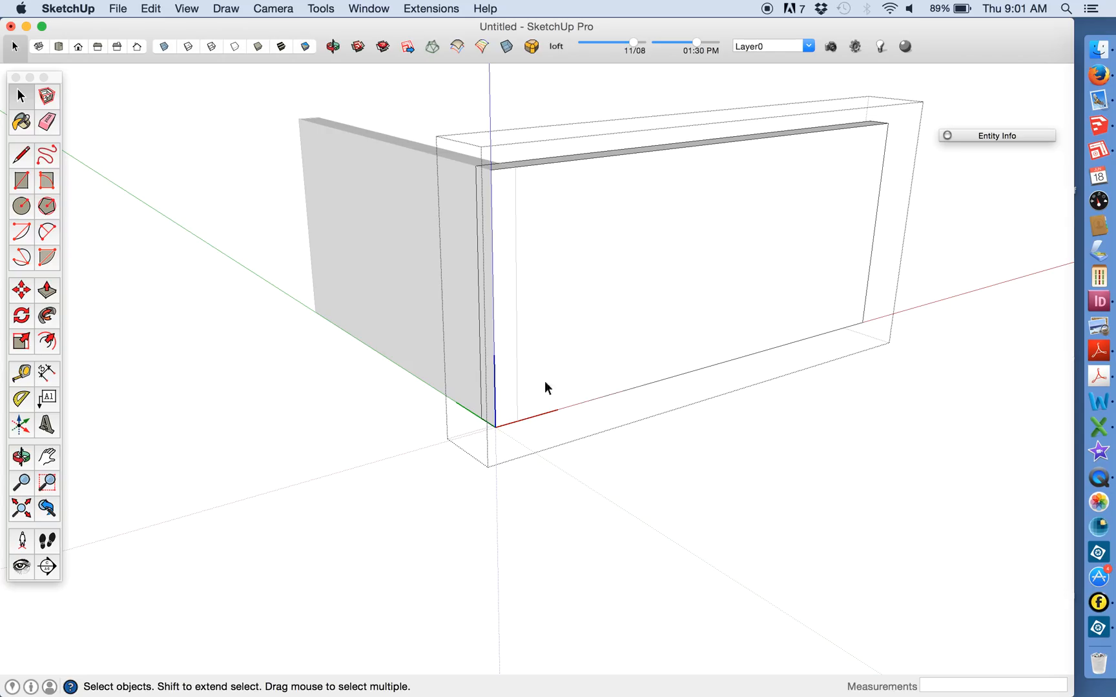
scroll(533, 338, "up", 3)
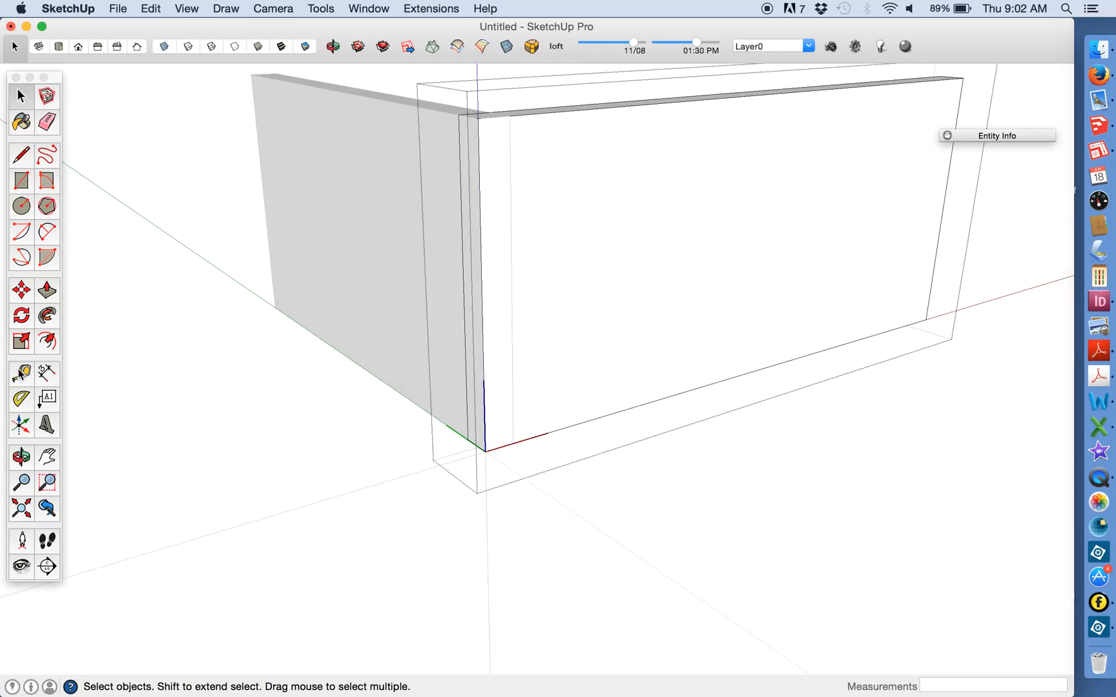
key("t")
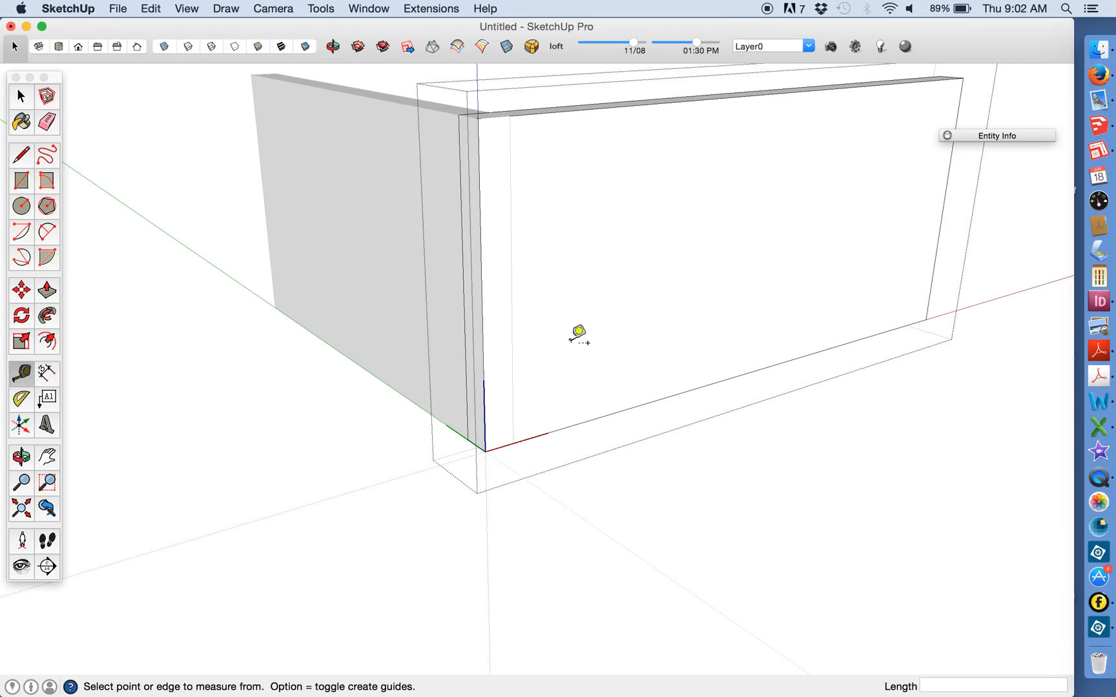
left_click(581, 418)
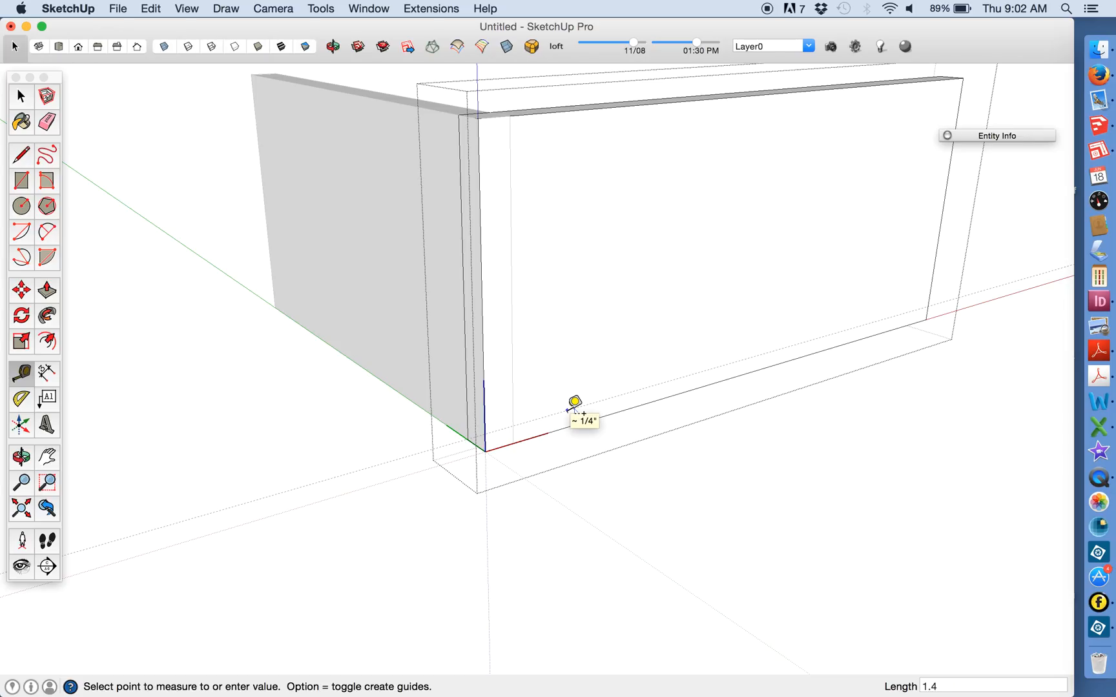
key("Return")
key("super+z")
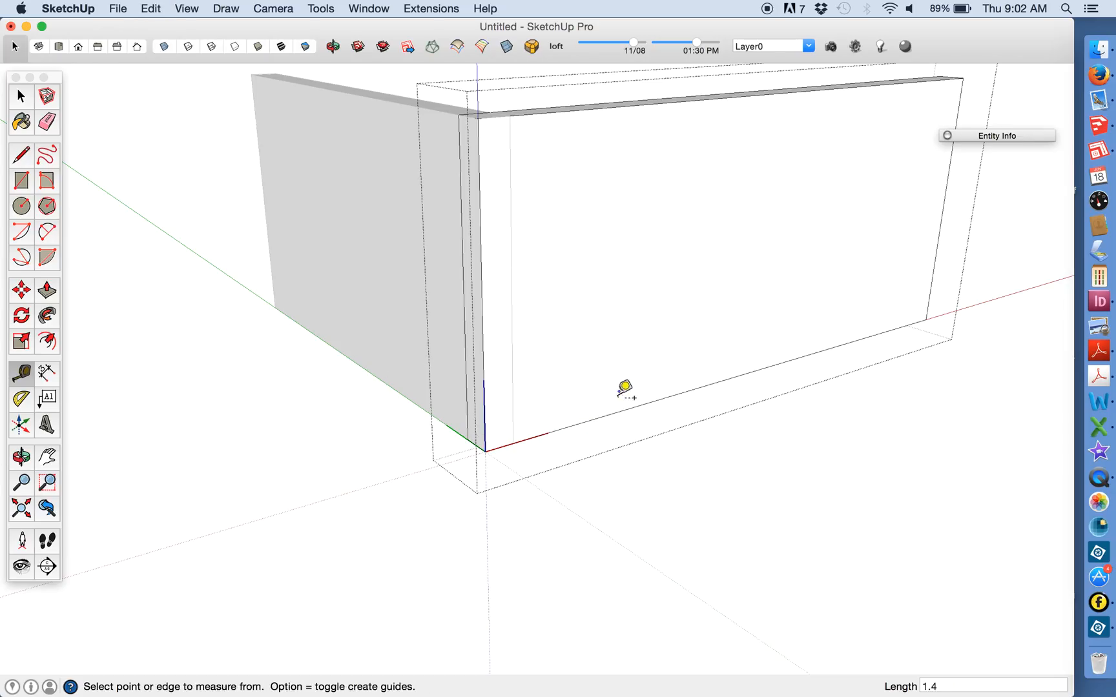
Step: Add two guides parallel to the board's bottom edge, the first 1/4" above it and the second 1/4" above the first
left_click(598, 417)
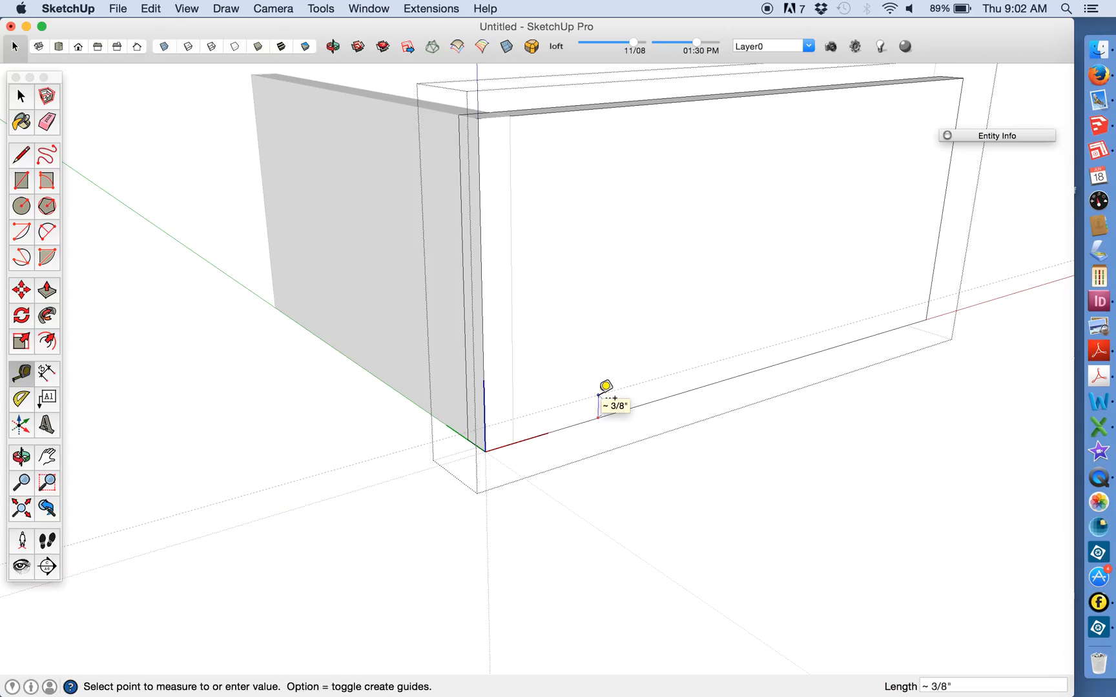
type("1/4")
key("Return")
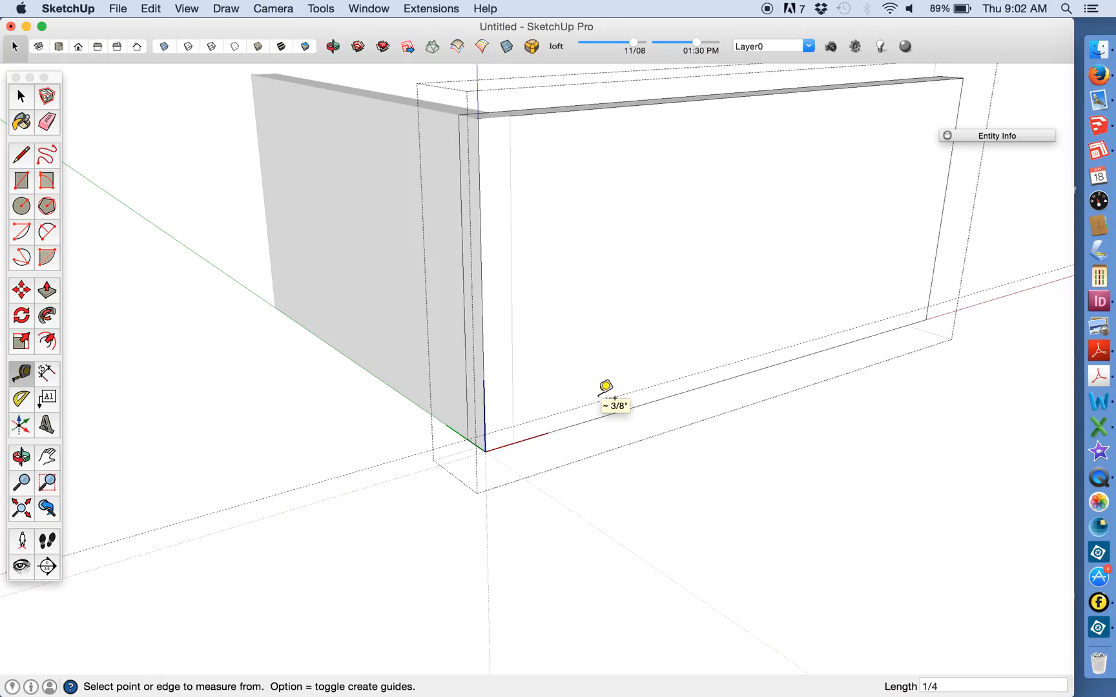
left_click(591, 404)
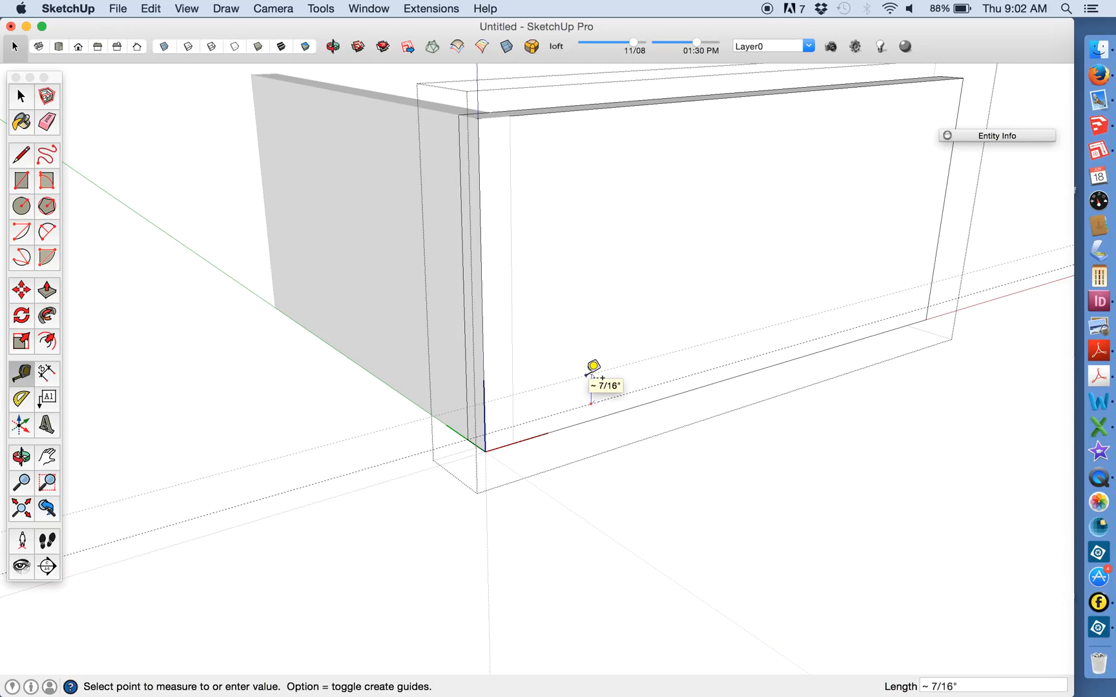
type("1/4")
key("Return")
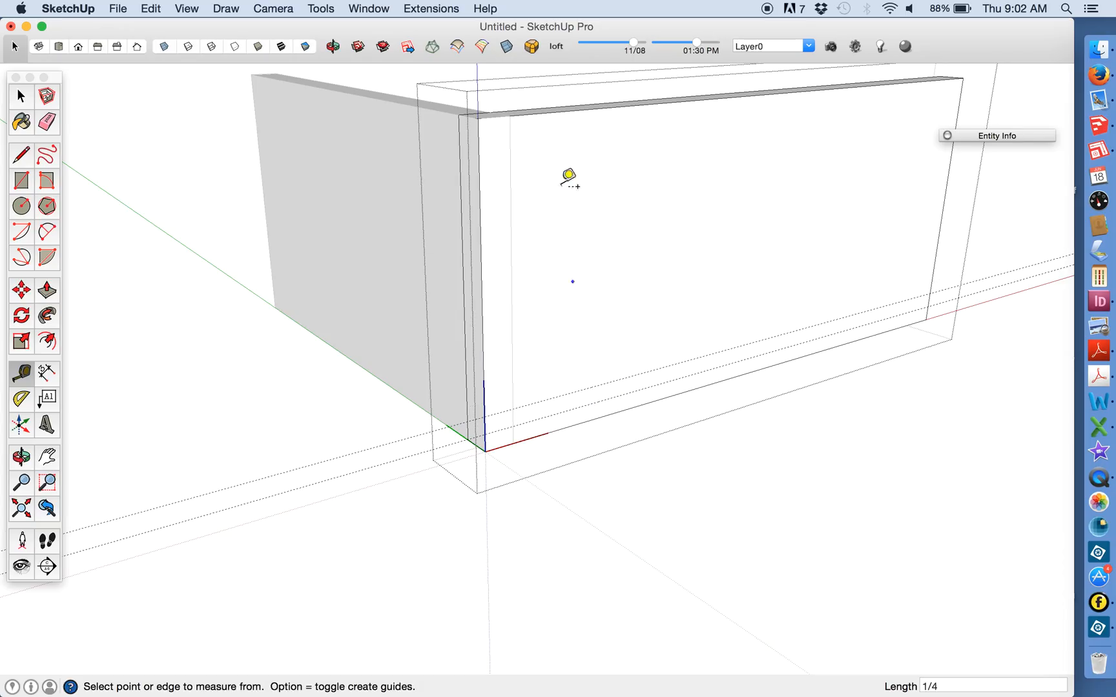
Step: Add a guide 1/4" below the board's top edge
left_click(569, 110)
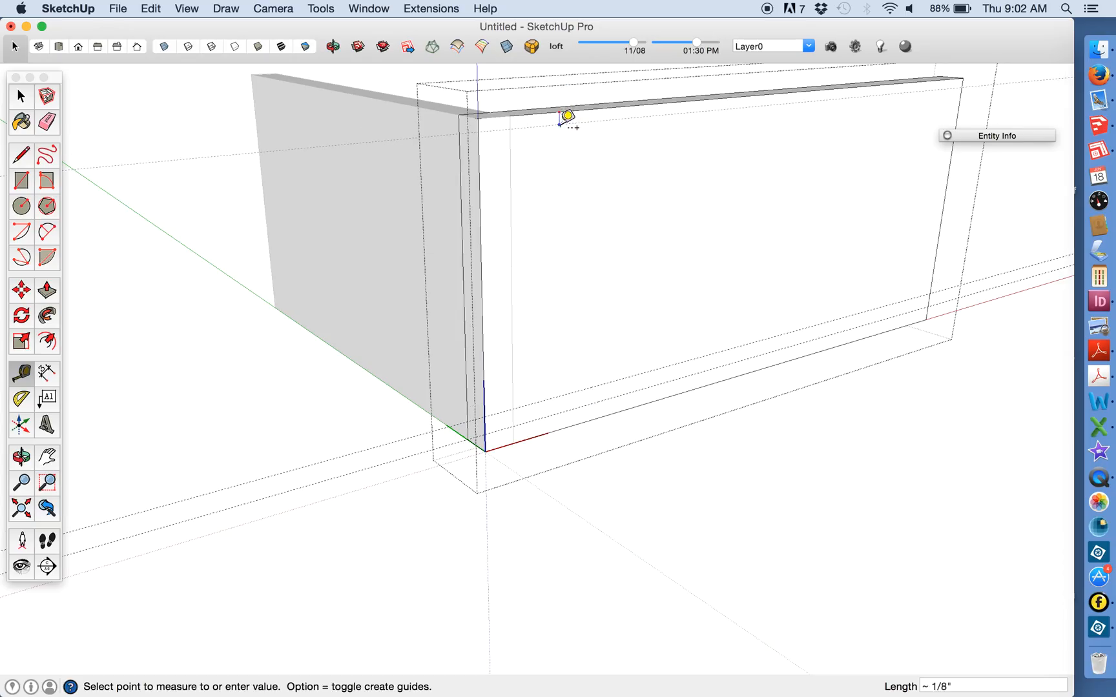
type("1/4")
key("Return")
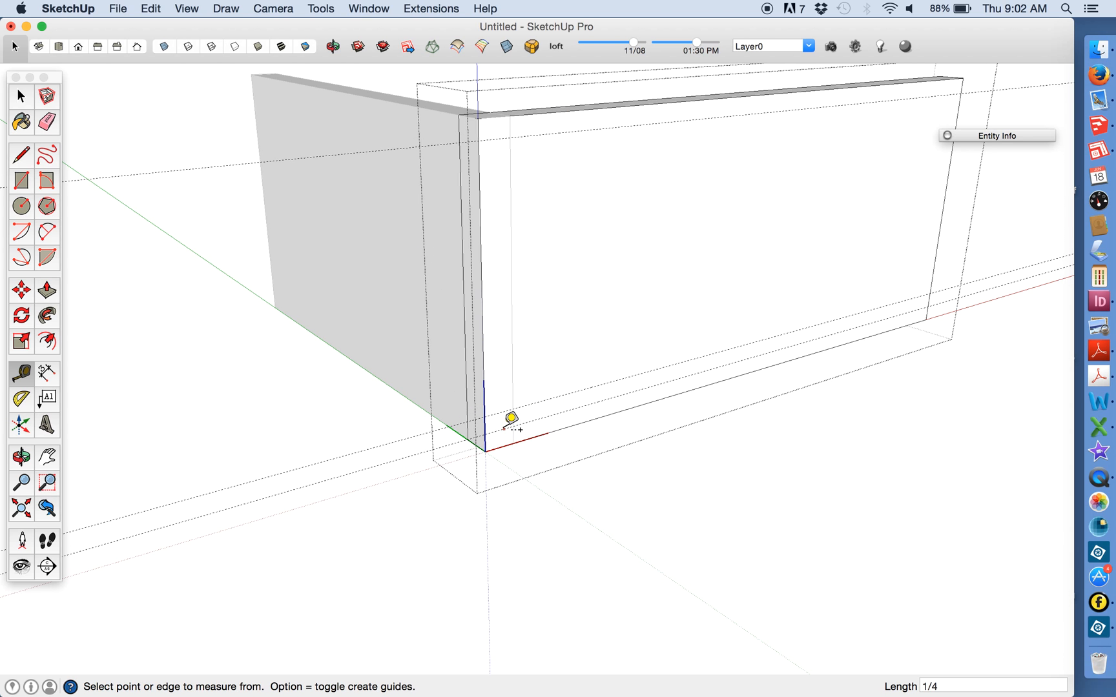
Step: Draw a 7/16" by 1/4" rectangle between the two lower guides, from the board's corner edge to the adjoining board's inner face
scroll(510, 420, "up", 5)
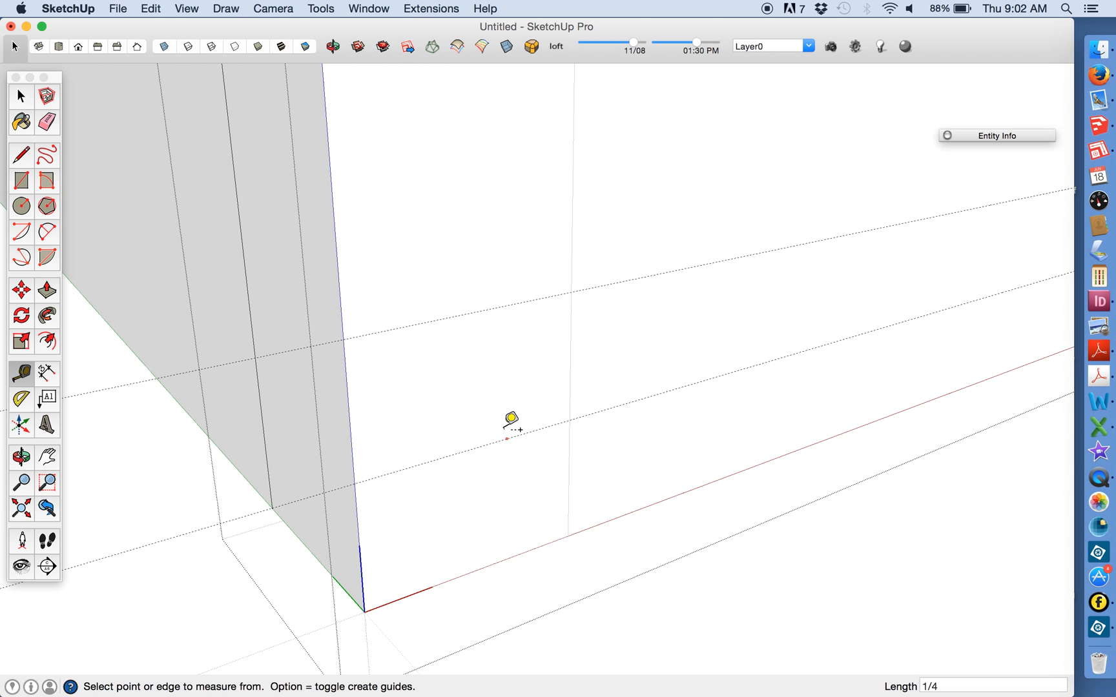
left_click(21, 155)
left_click(344, 339)
left_click(571, 292)
left_click(569, 421)
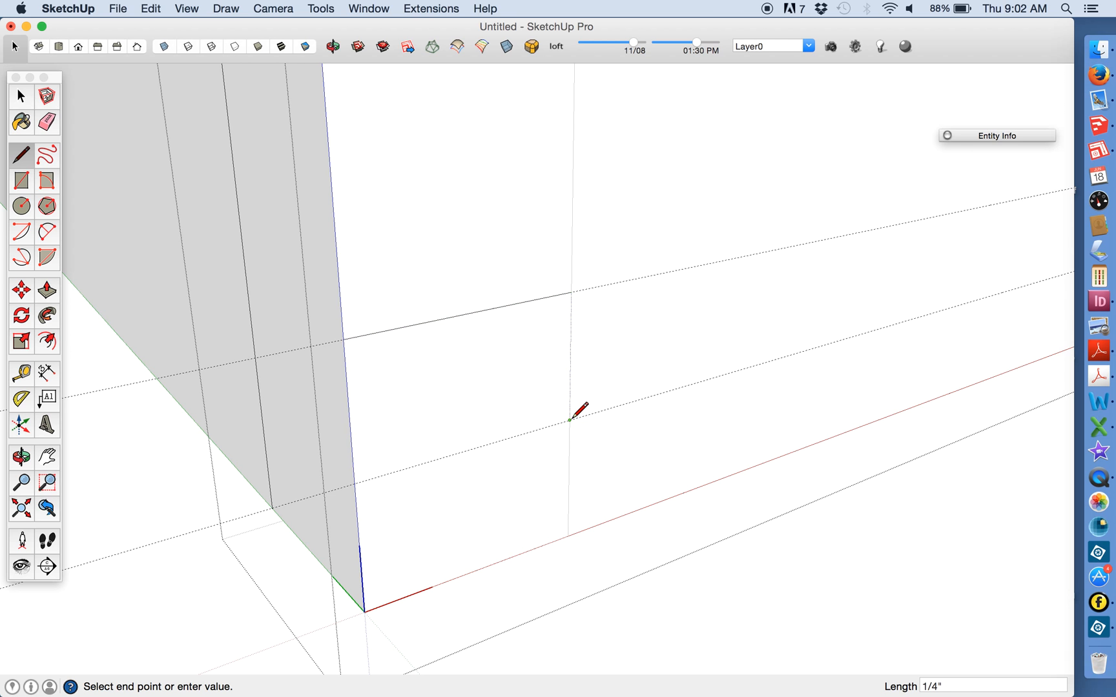
left_click(355, 483)
scroll(368, 473, "down", 5)
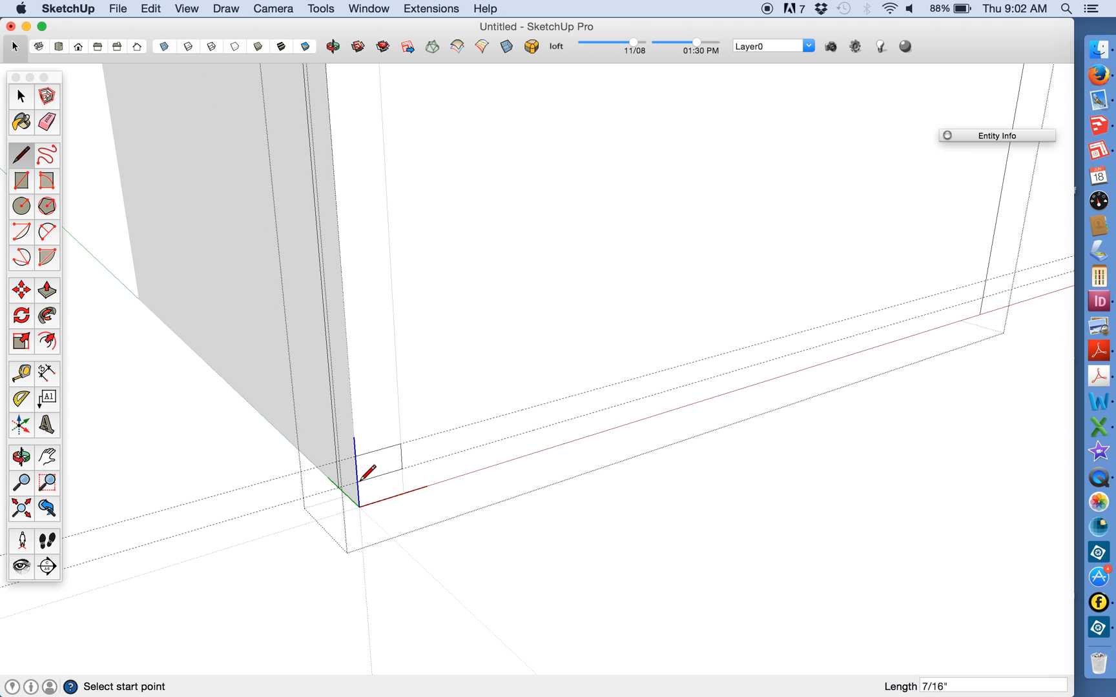
Step: Copy the 7/16" by 1/4" rectangle straight up to the upper guide and divide the distance with /14 to fill in evenly spaced copies
left_click(46, 457)
left_click_drag(369, 420, 470, 536)
scroll(469, 535, "up", 4)
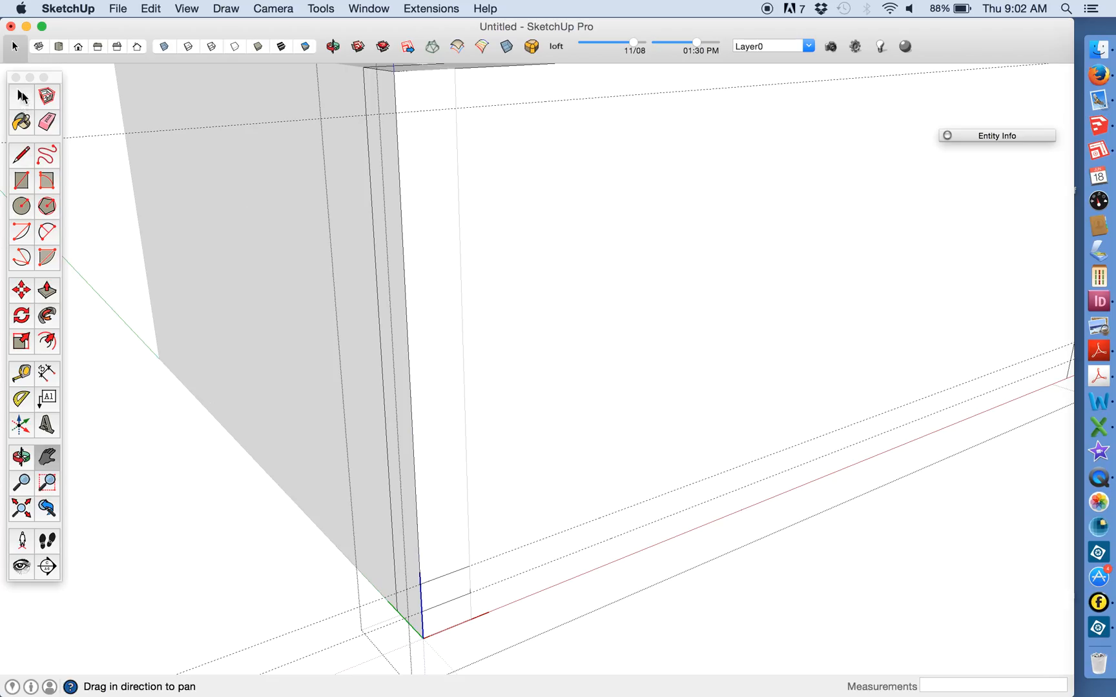
left_click(22, 98)
left_click_drag(406, 553, 494, 627)
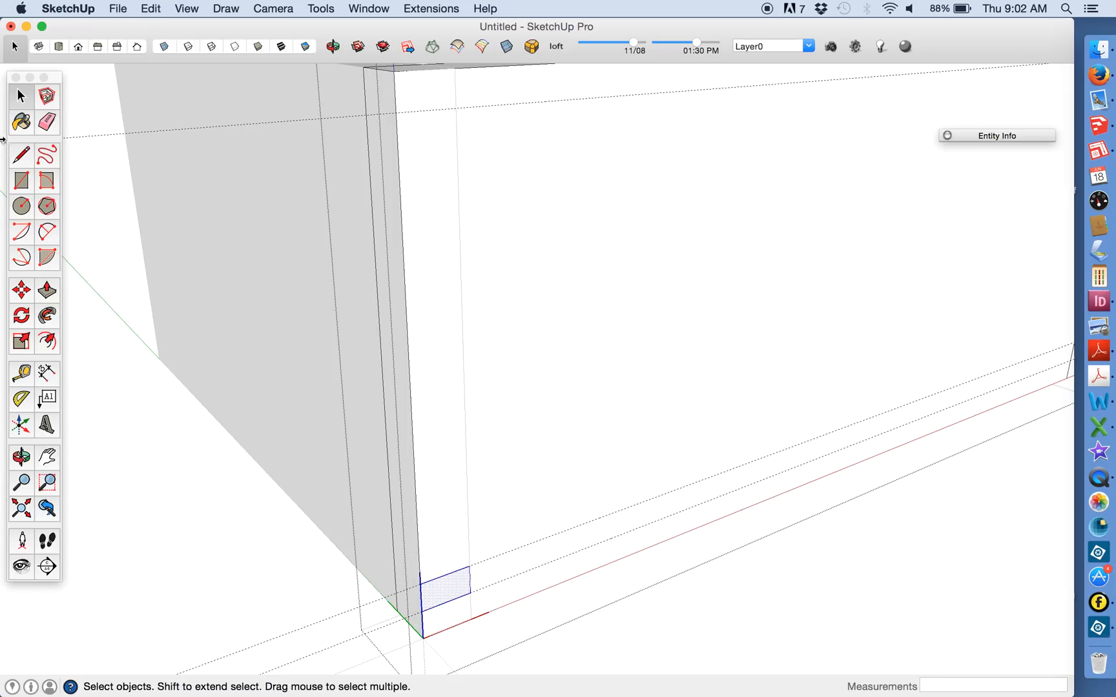
left_click(23, 292)
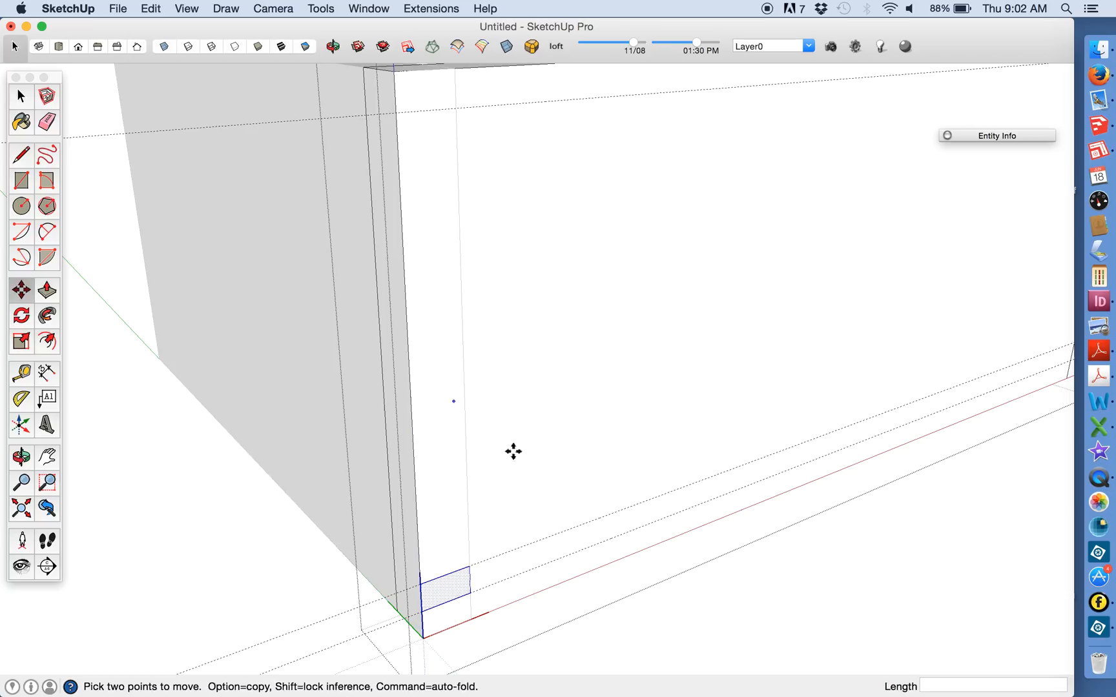
left_click(470, 567, "alt")
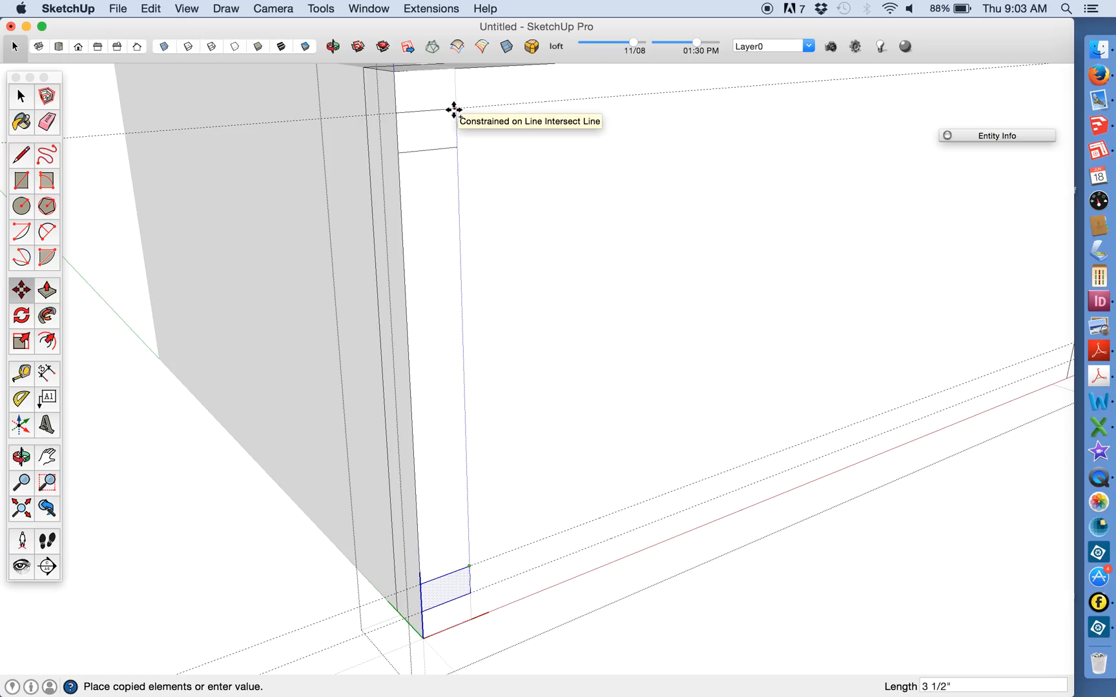
left_click(454, 111)
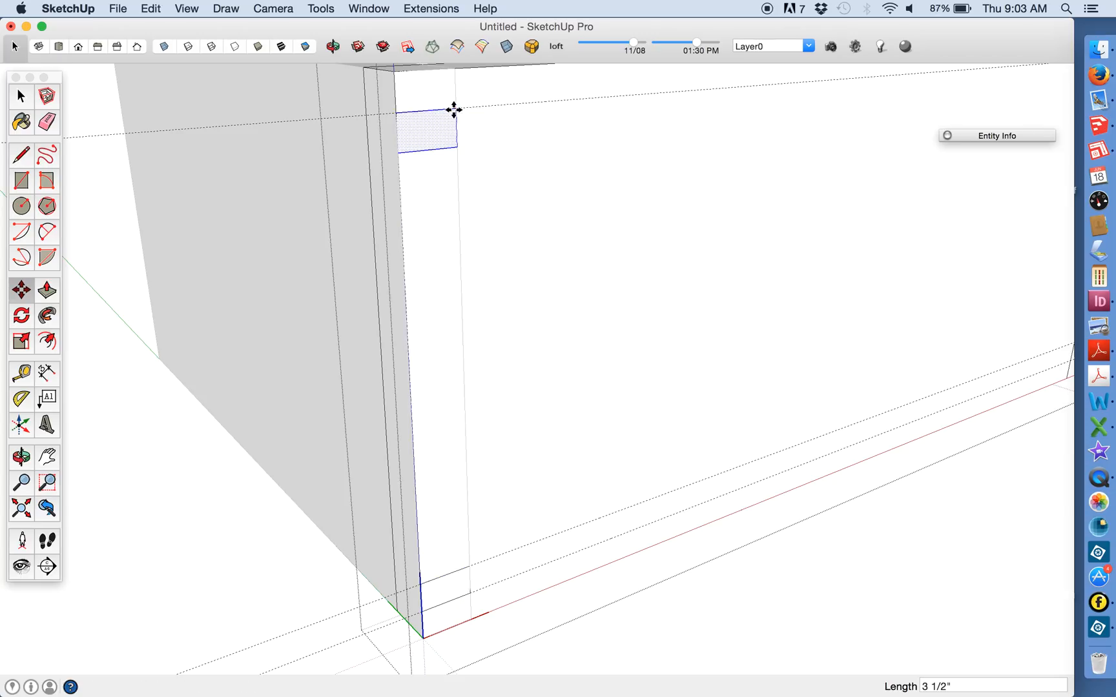
type("/14")
key("Return")
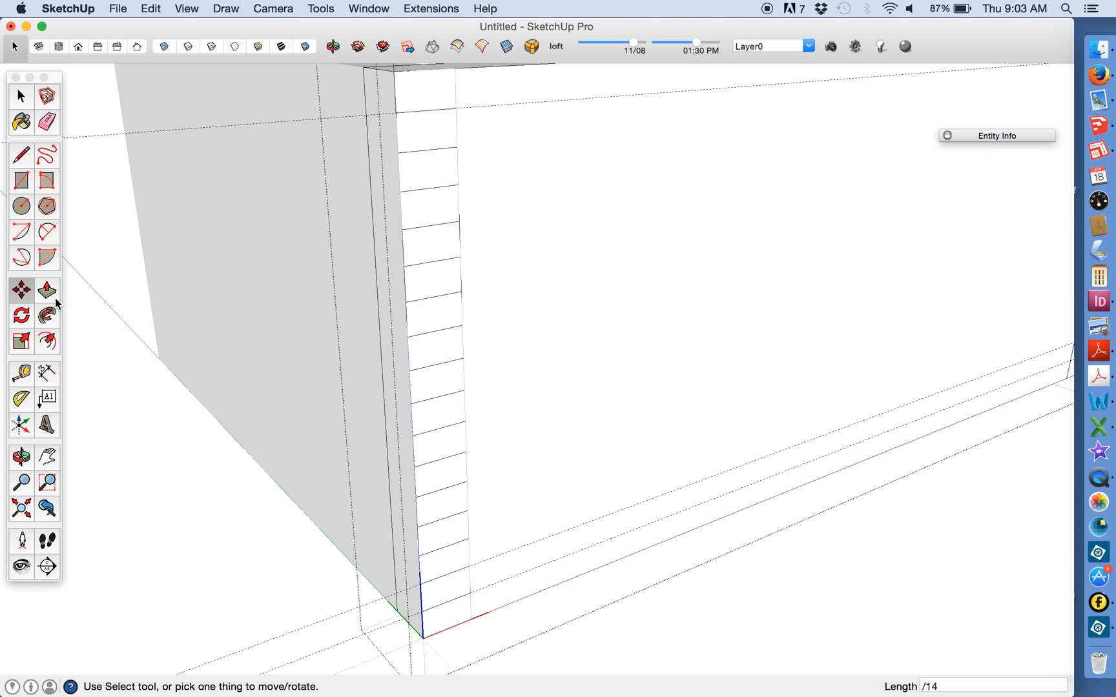
Step: Push the lowest finger rectangle 7/16" through the board's thickness to cut out the first notch
left_click(48, 292)
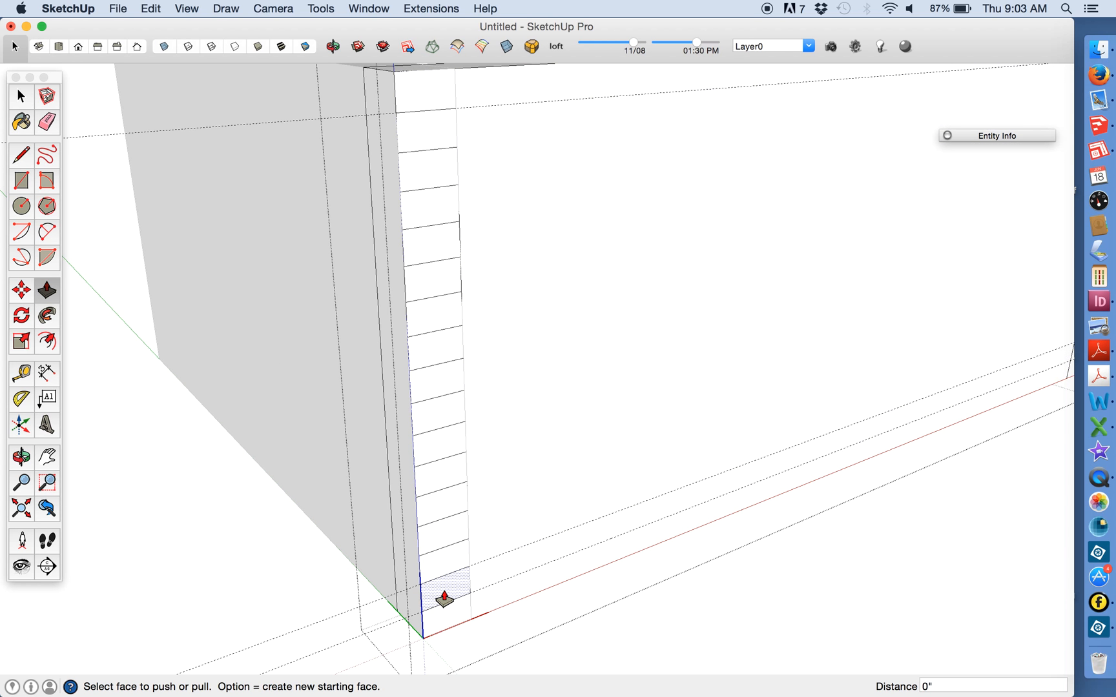
left_click(435, 600)
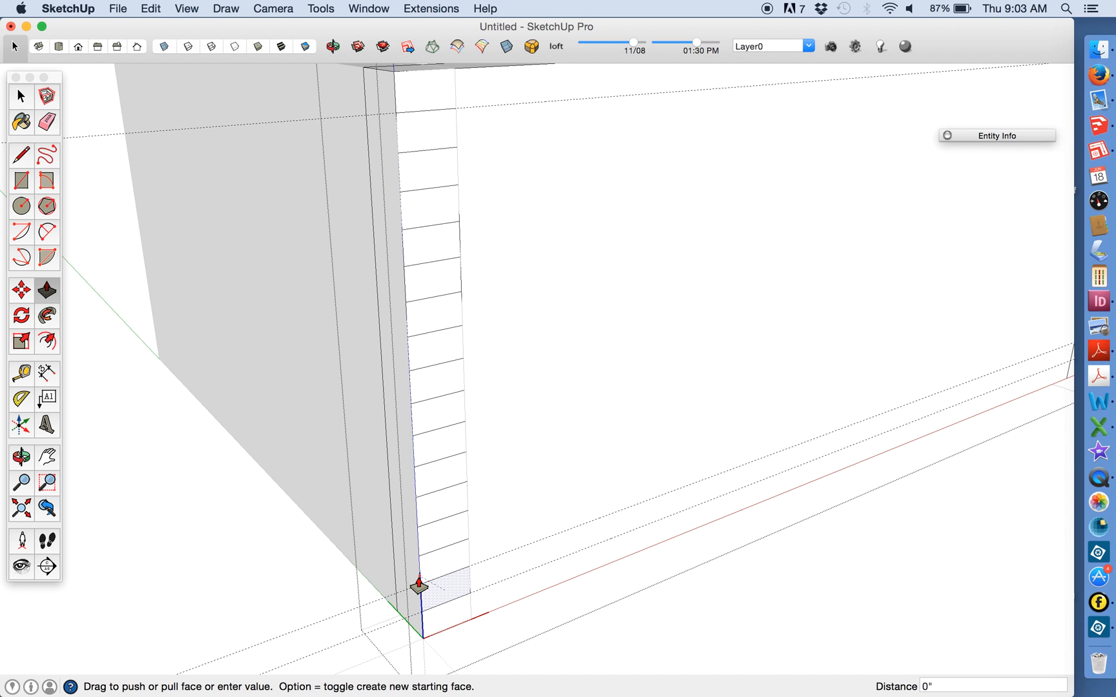
type("7")
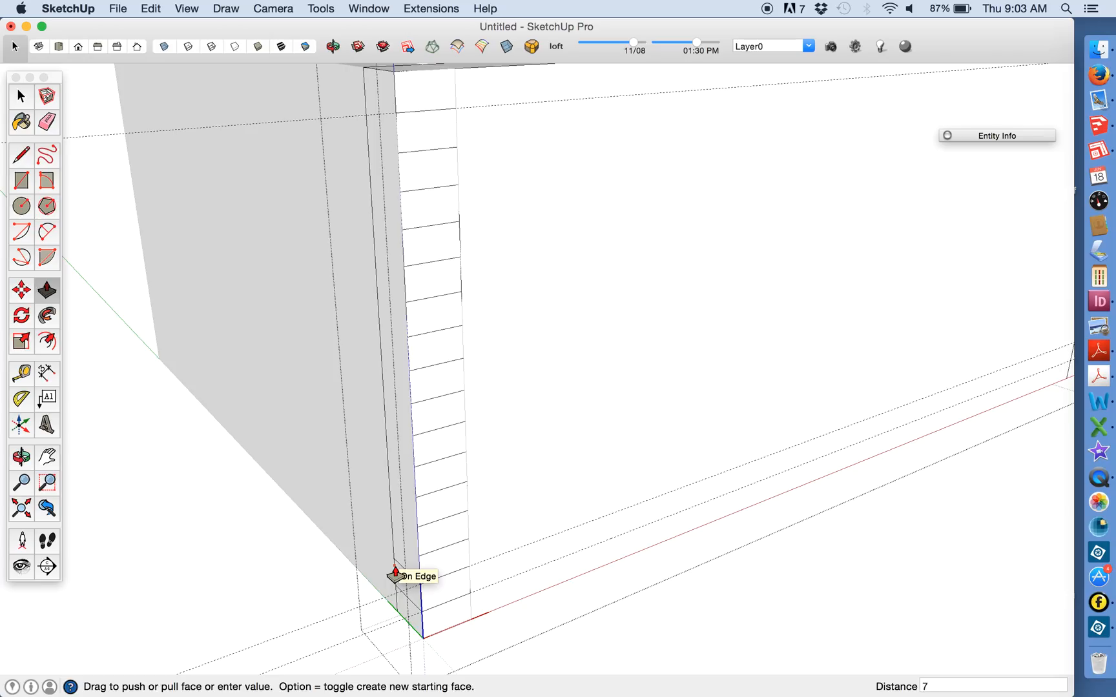
type("/16\"")
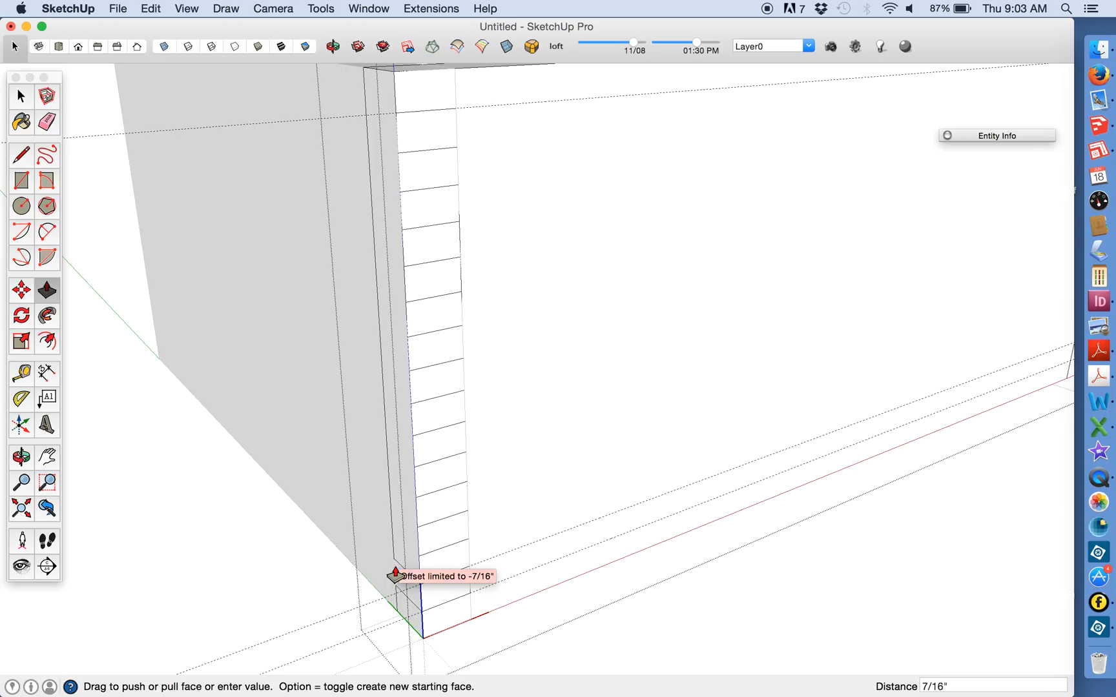
Step: Repeat the 7/16" cut on the next four alternate rectangles going up the board's end
double_click(431, 548)
double_click(434, 476)
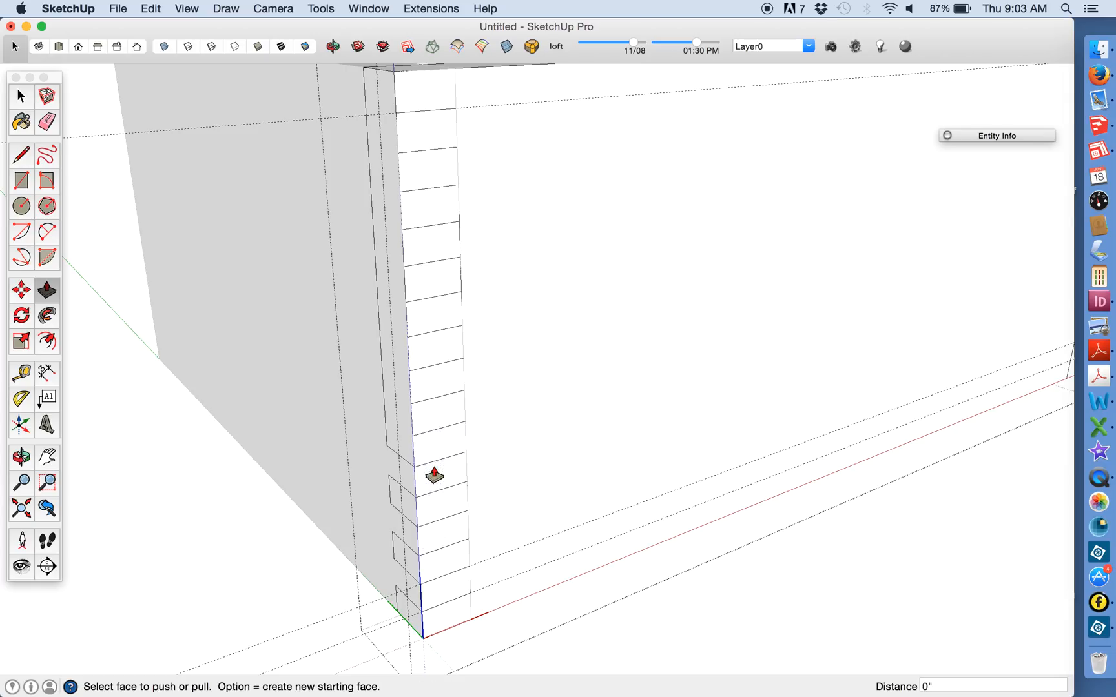
double_click(435, 427)
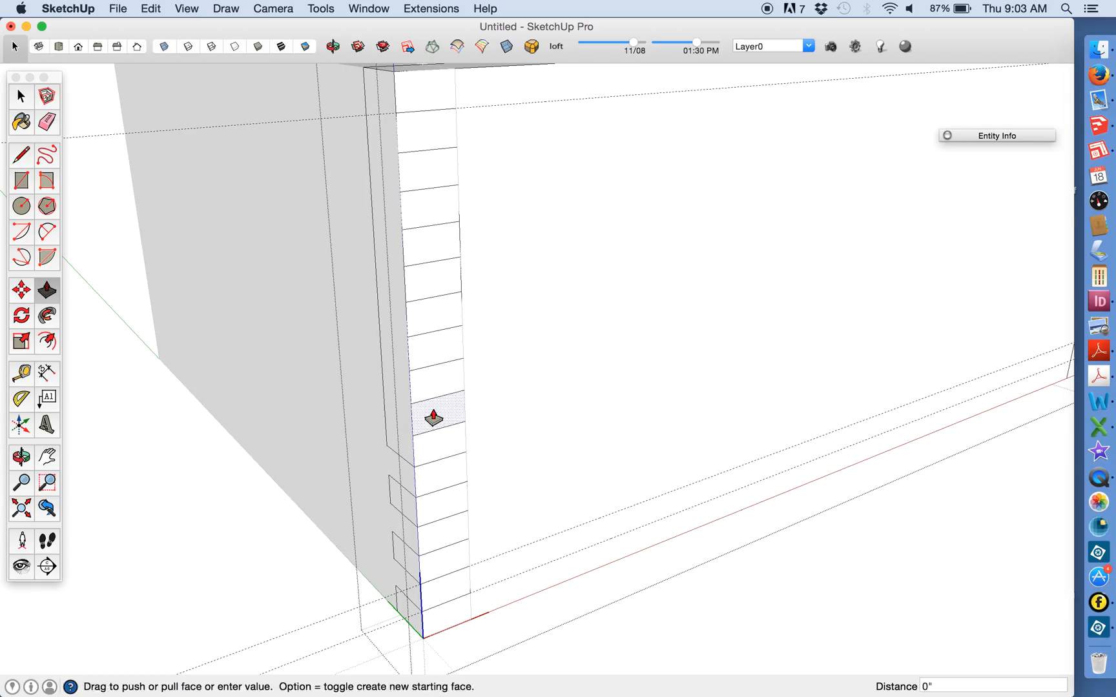
double_click(434, 360)
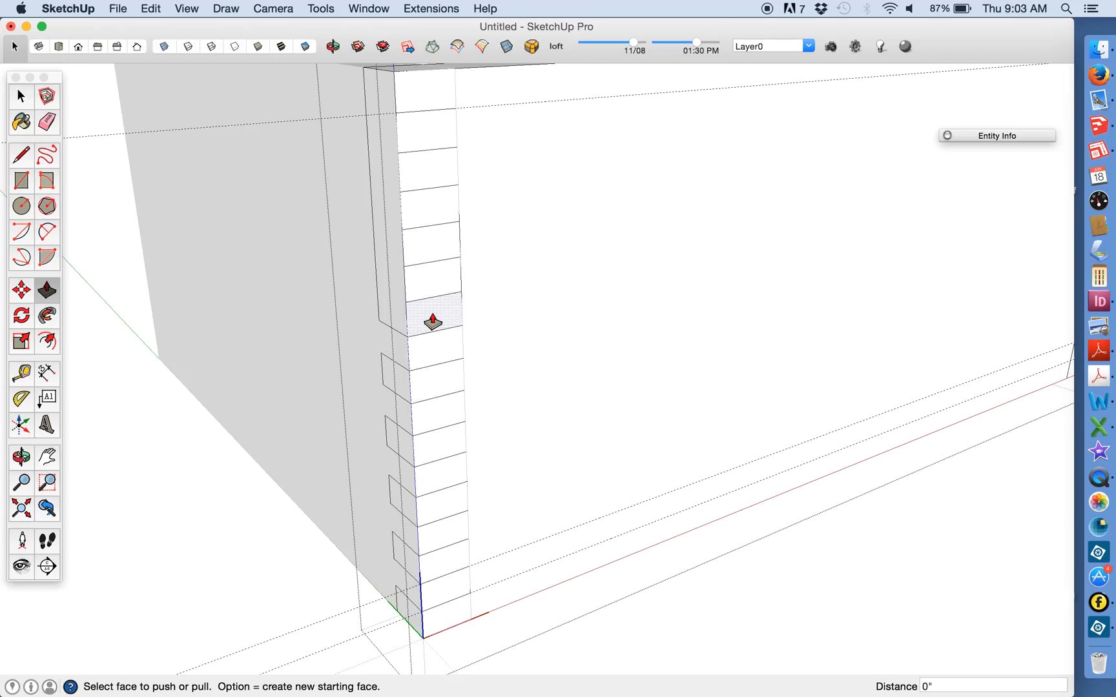
double_click(432, 321)
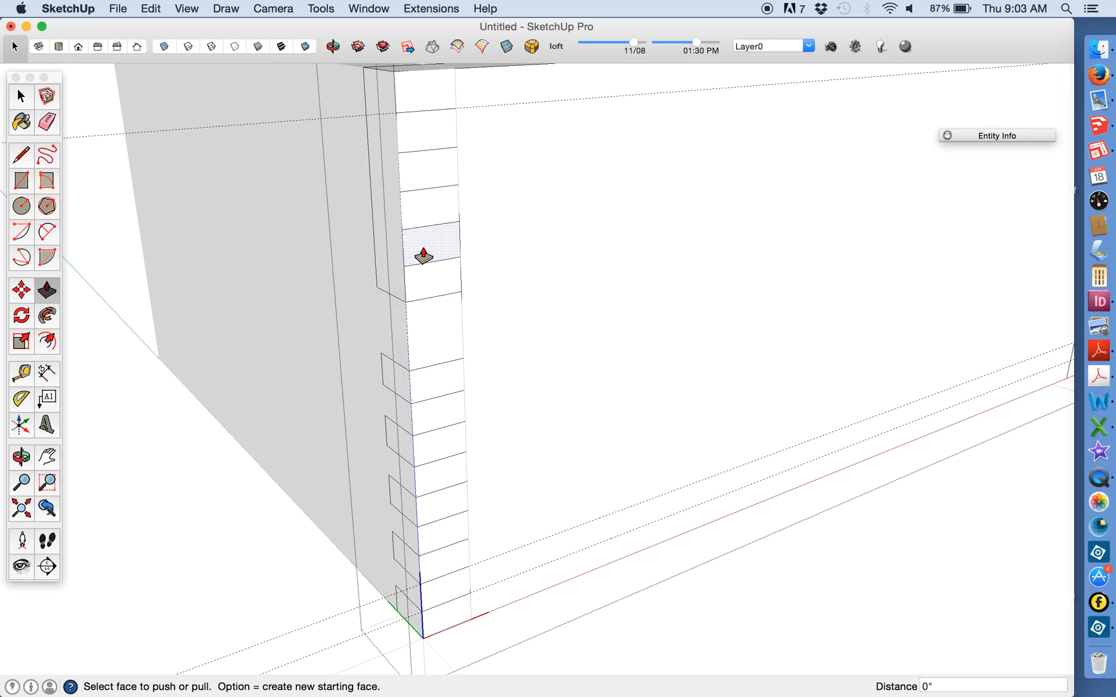
key("super+z")
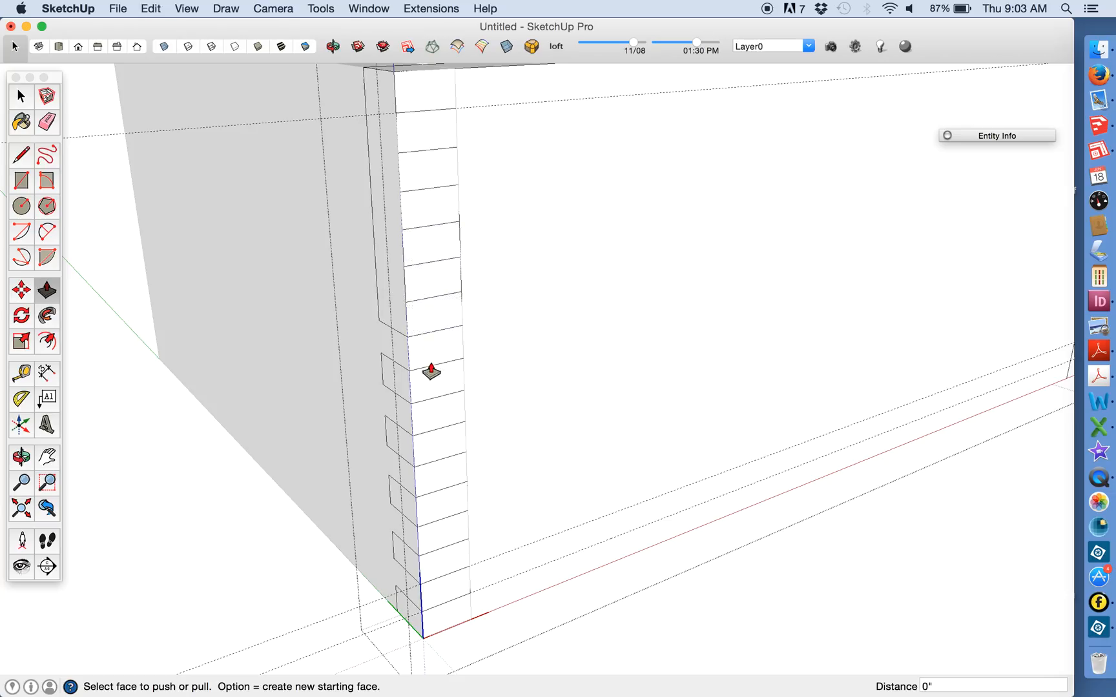
double_click(429, 317)
double_click(433, 322)
double_click(430, 382)
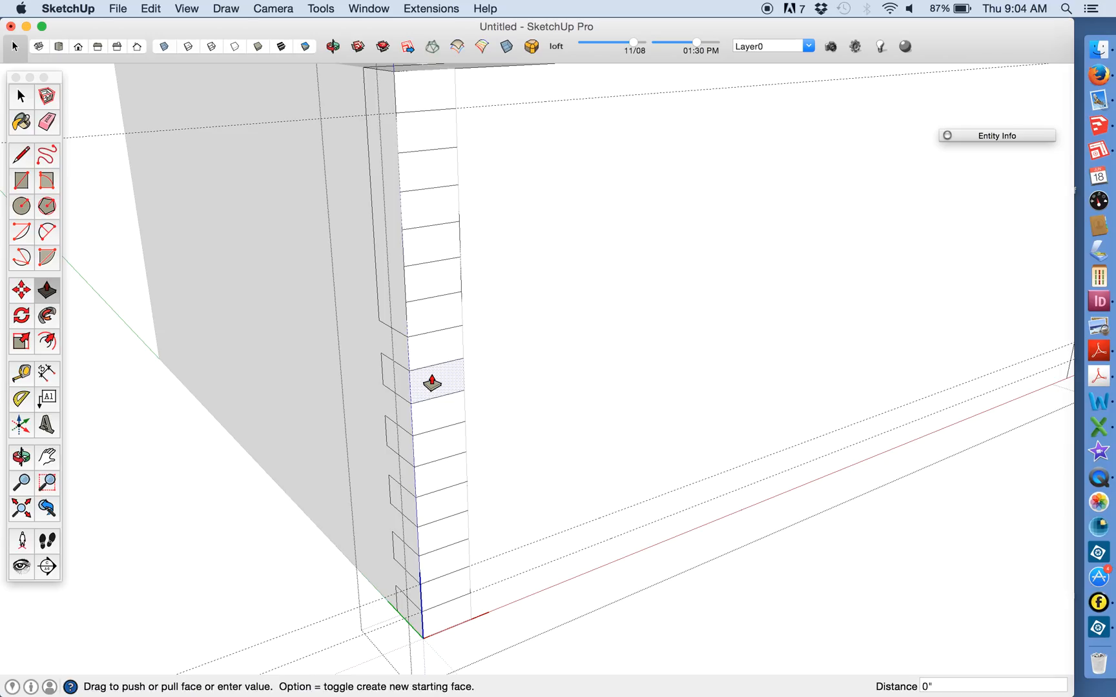
key("super+z")
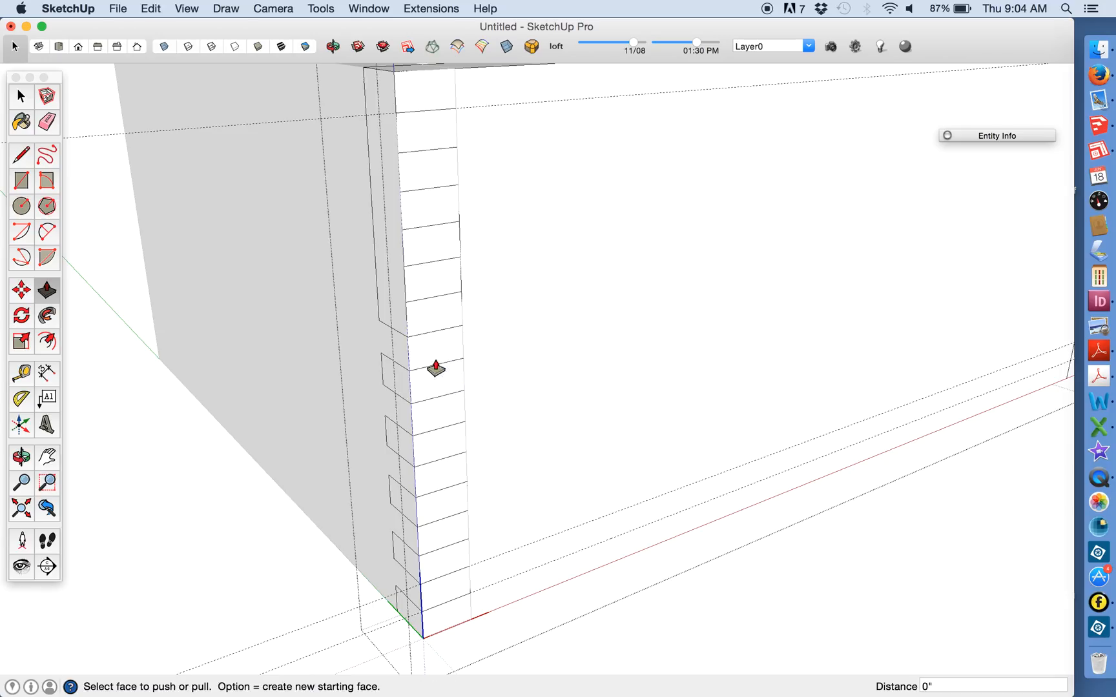
Step: Cut the remaining three alternate rectangles through the board, up to the upper guide, with the same Push/Pull depth
double_click(428, 282)
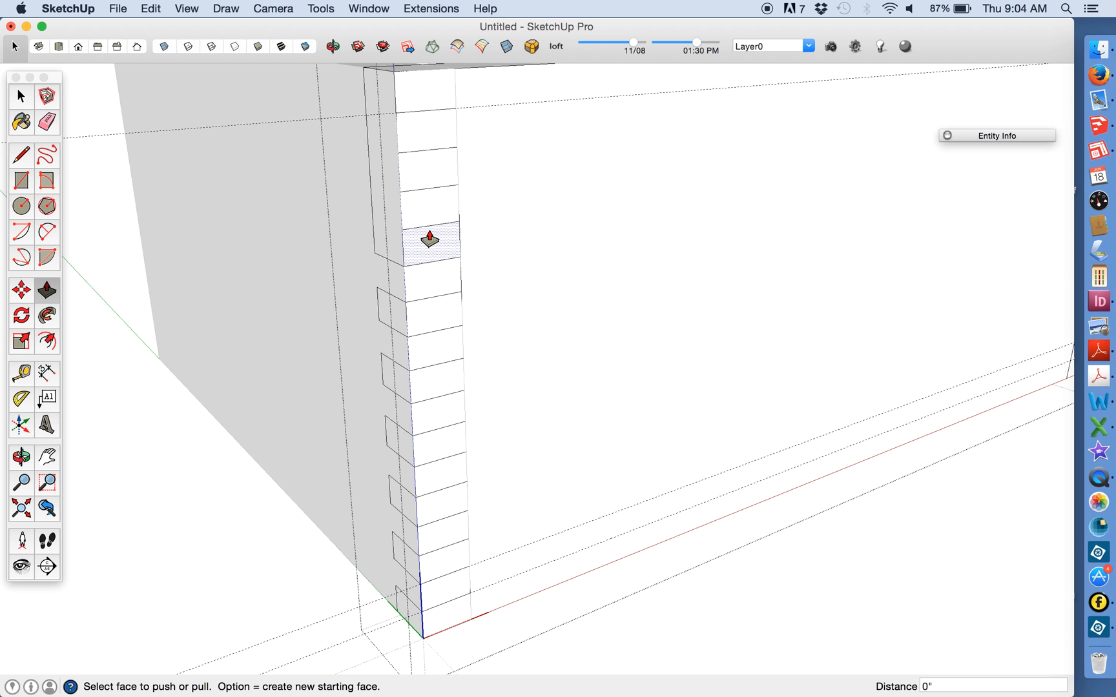
double_click(428, 206)
double_click(421, 141)
scroll(572, 273, "down", 5)
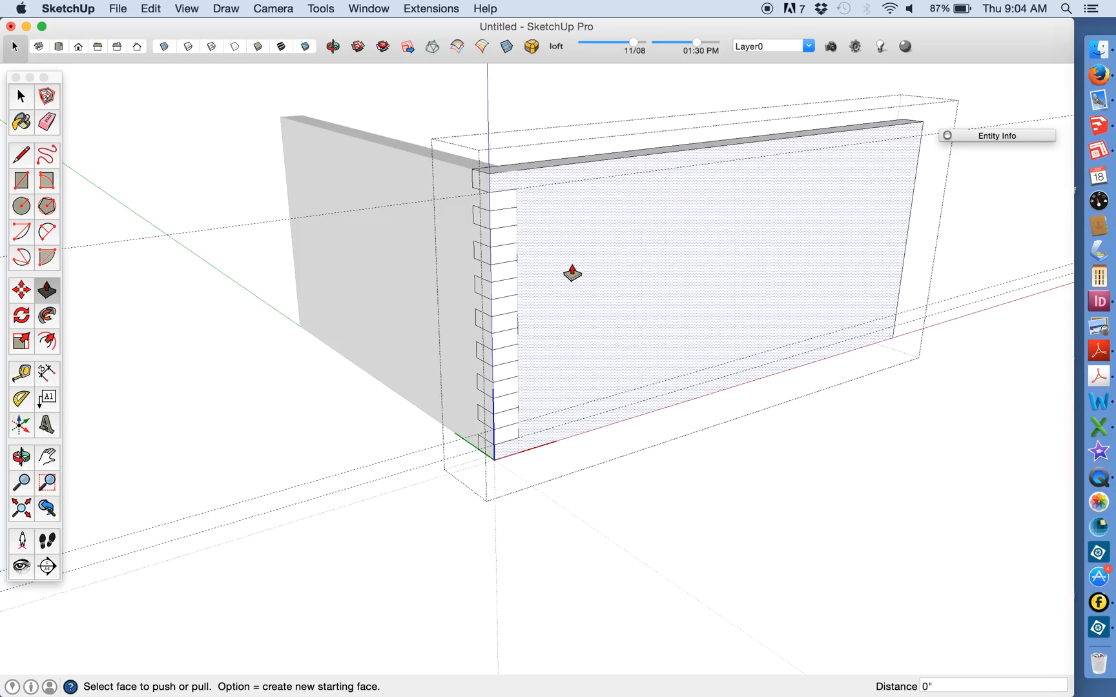
Step: Select all the finger joint geometry along the corner end of the board and copy it
left_click(22, 98)
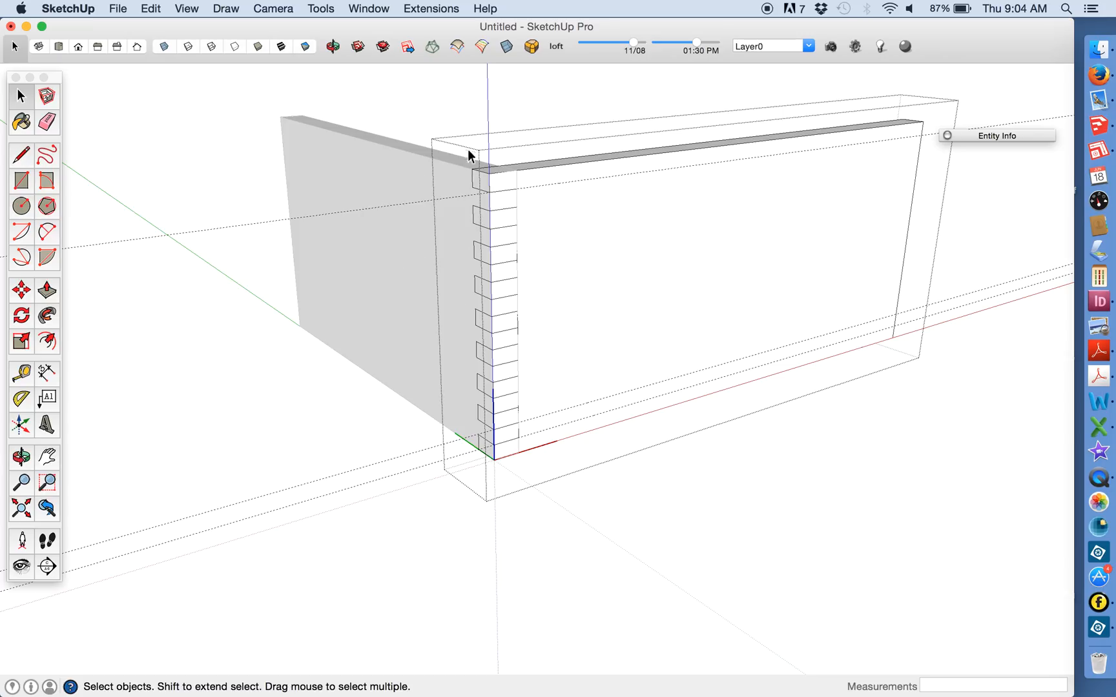
left_click_drag(445, 126, 570, 475)
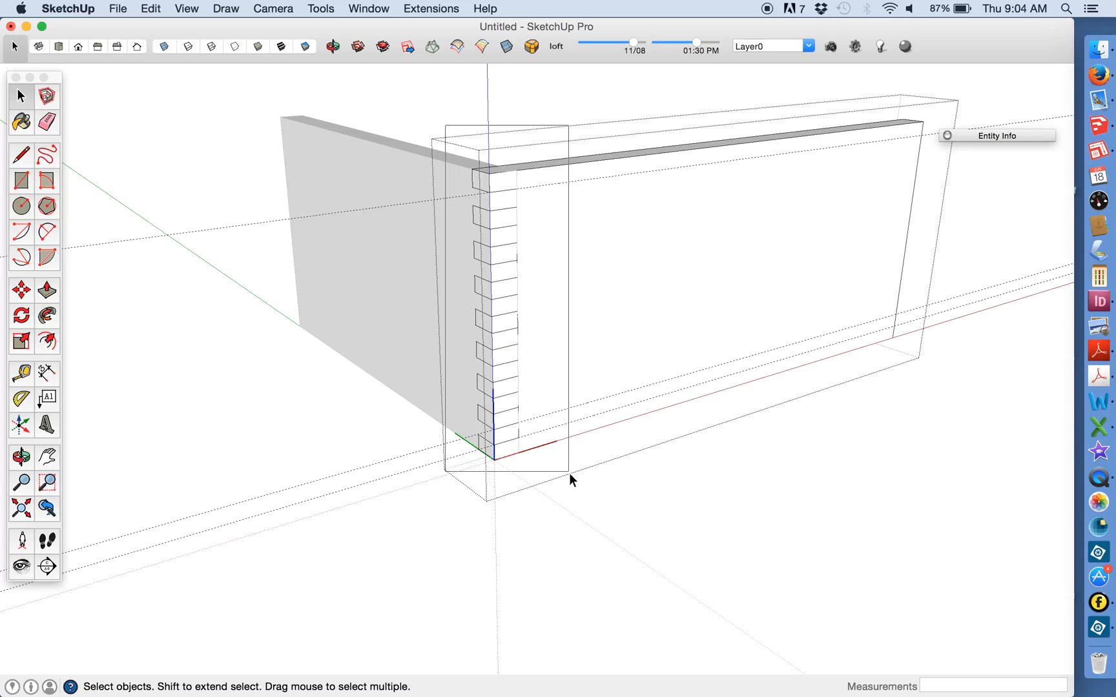
left_click_drag(570, 473, 570, 473)
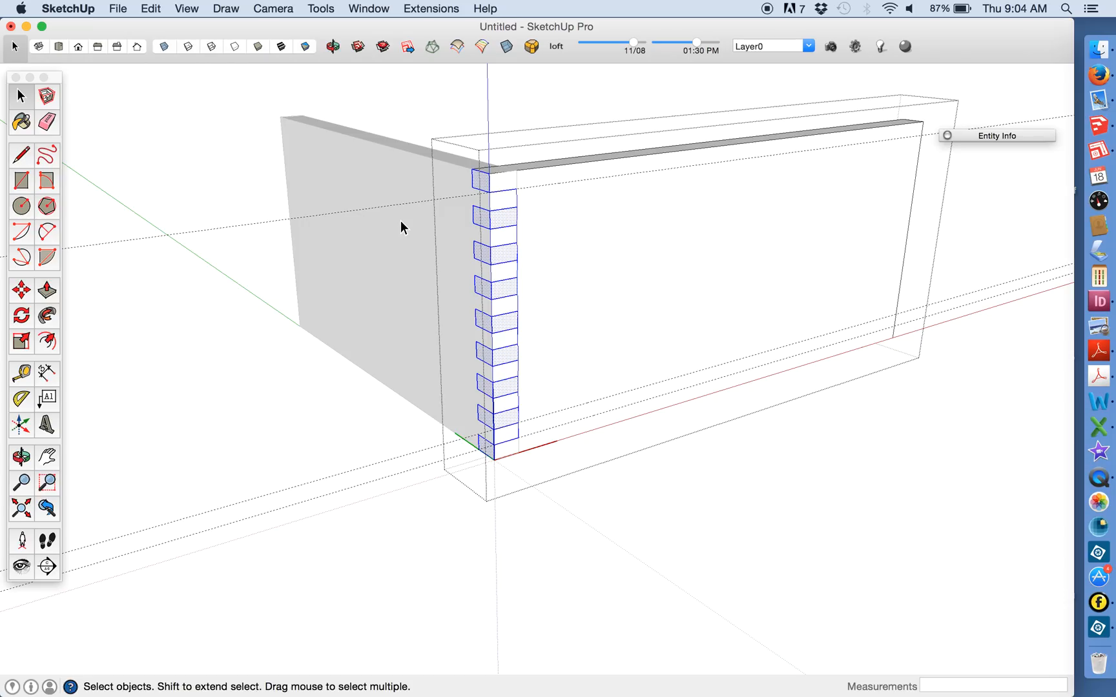
left_click(154, 8)
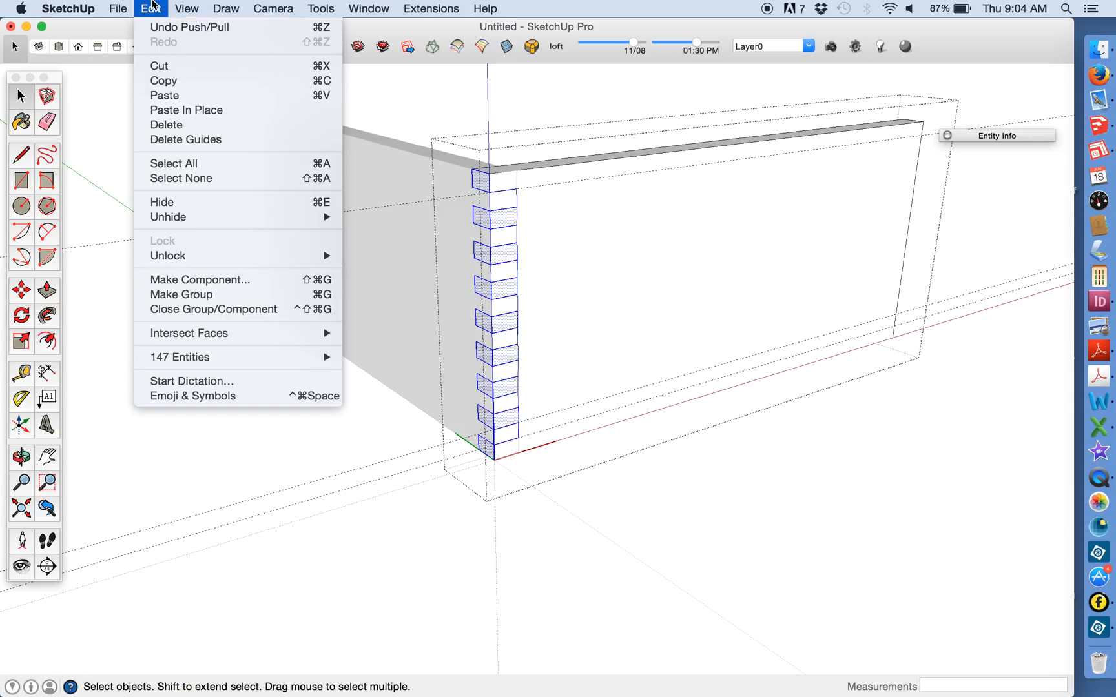
left_click(180, 82)
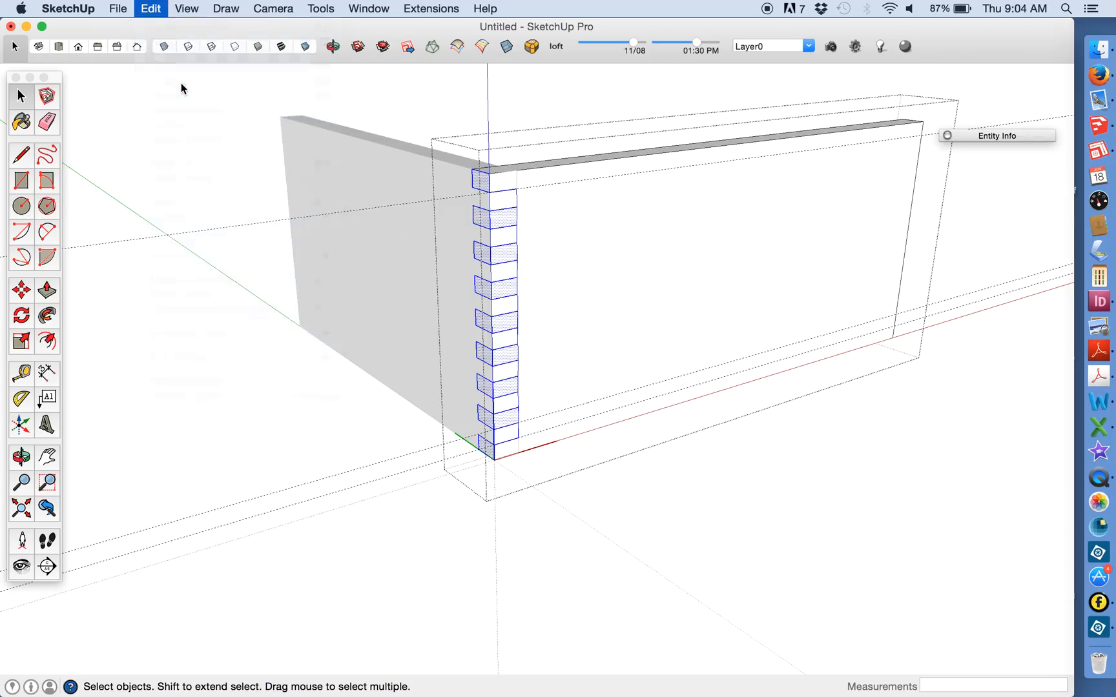
Step: Close the board component, open the adjoining board for editing, and paste the finger geometry in place
left_click(413, 93)
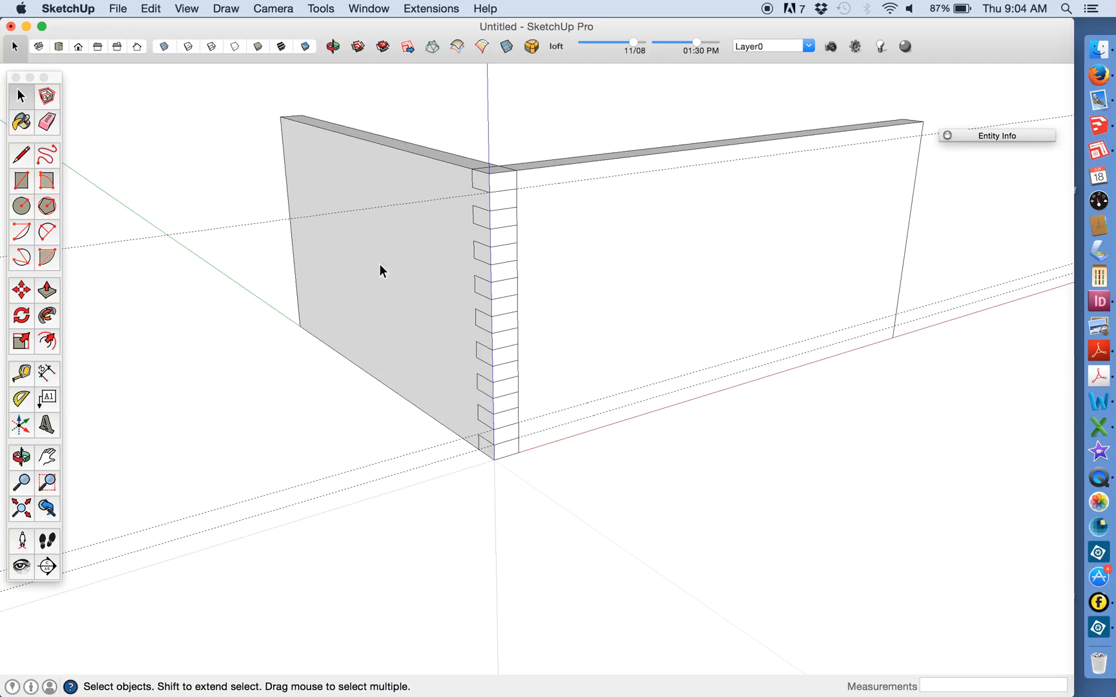
double_click(447, 282)
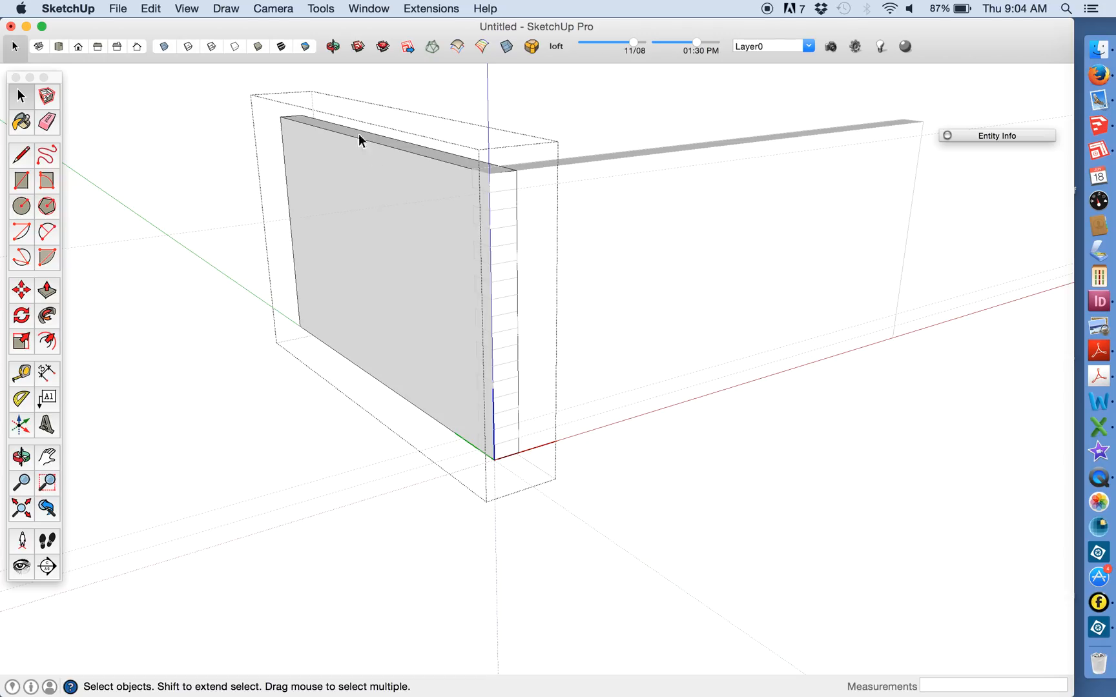
left_click(155, 9)
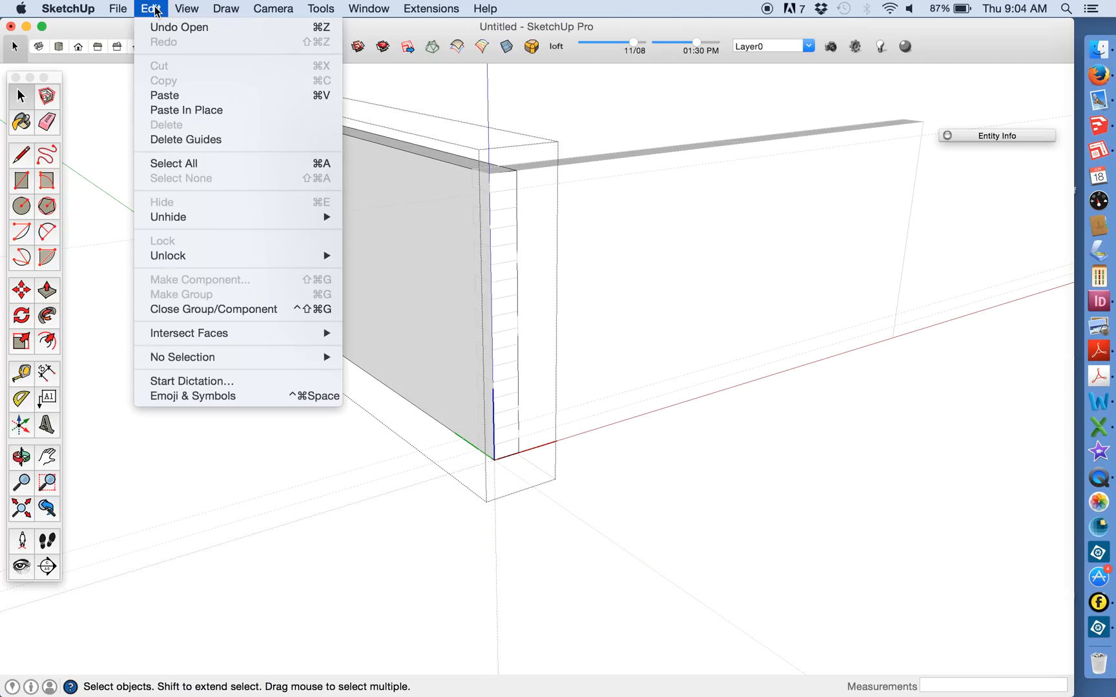
left_click(192, 110)
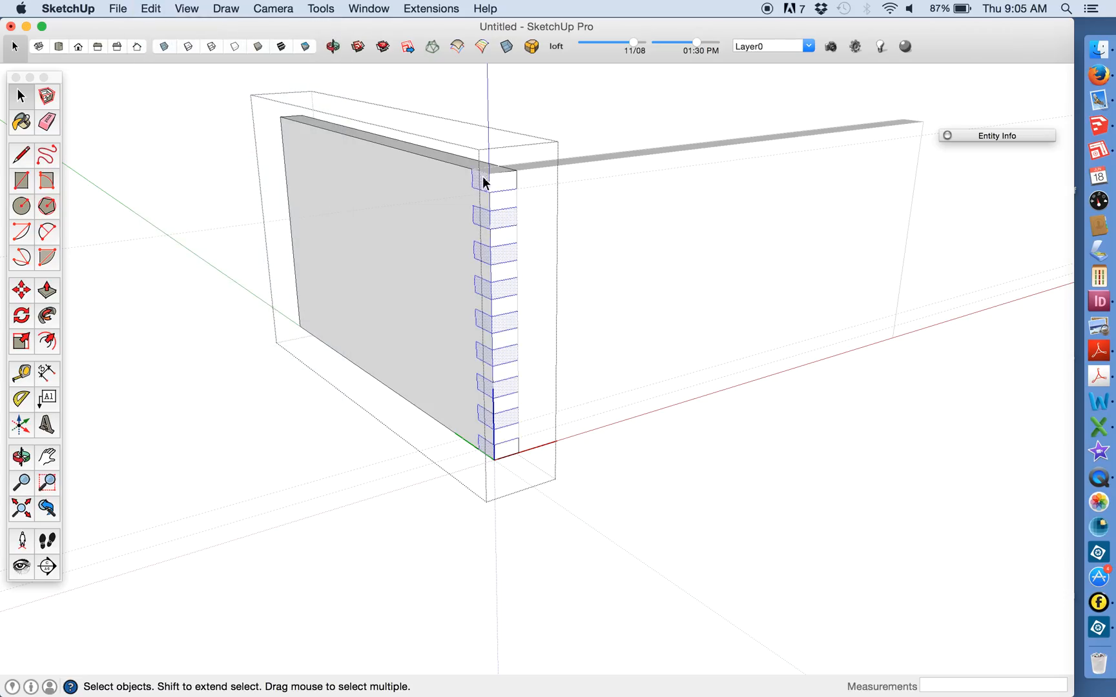
Step: Cut the lower alternate rectangles of the pasted finger pattern through the open board's end with the same Push/Pull depth
scroll(508, 456, "up", 5)
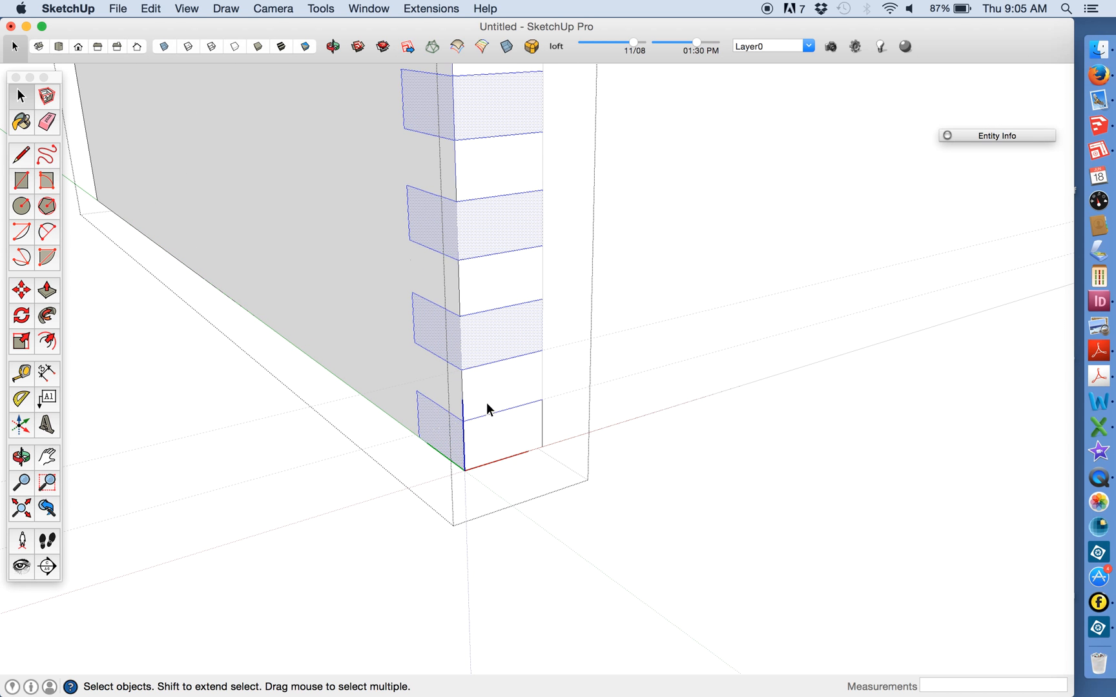
scroll(472, 359, "down", 5)
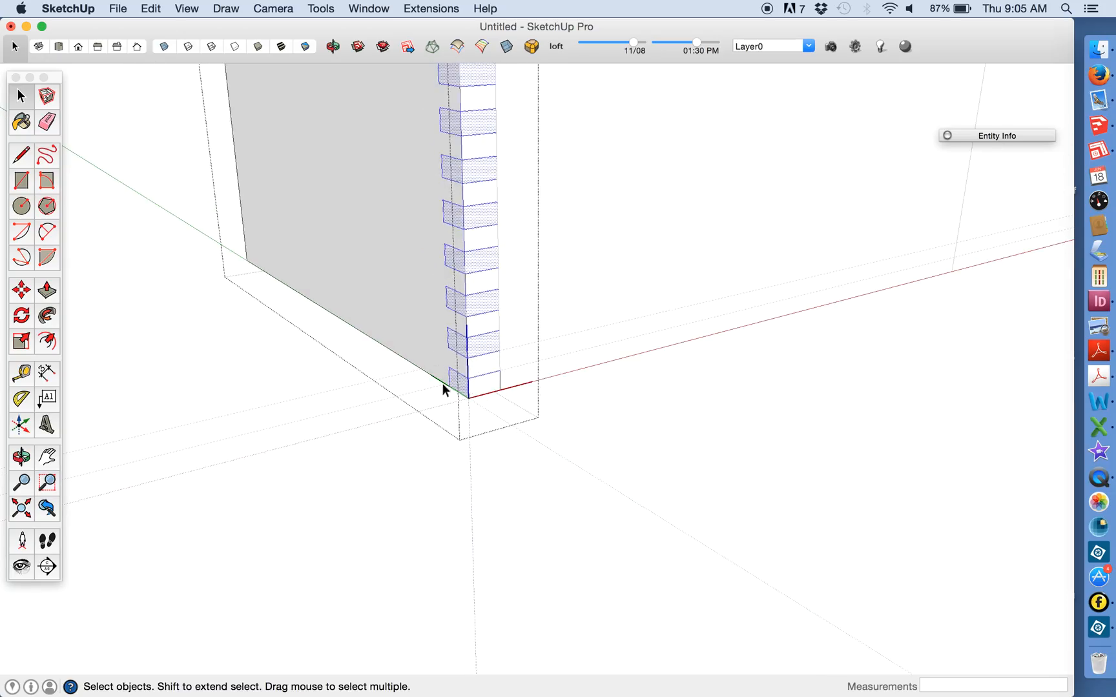
left_click(46, 290)
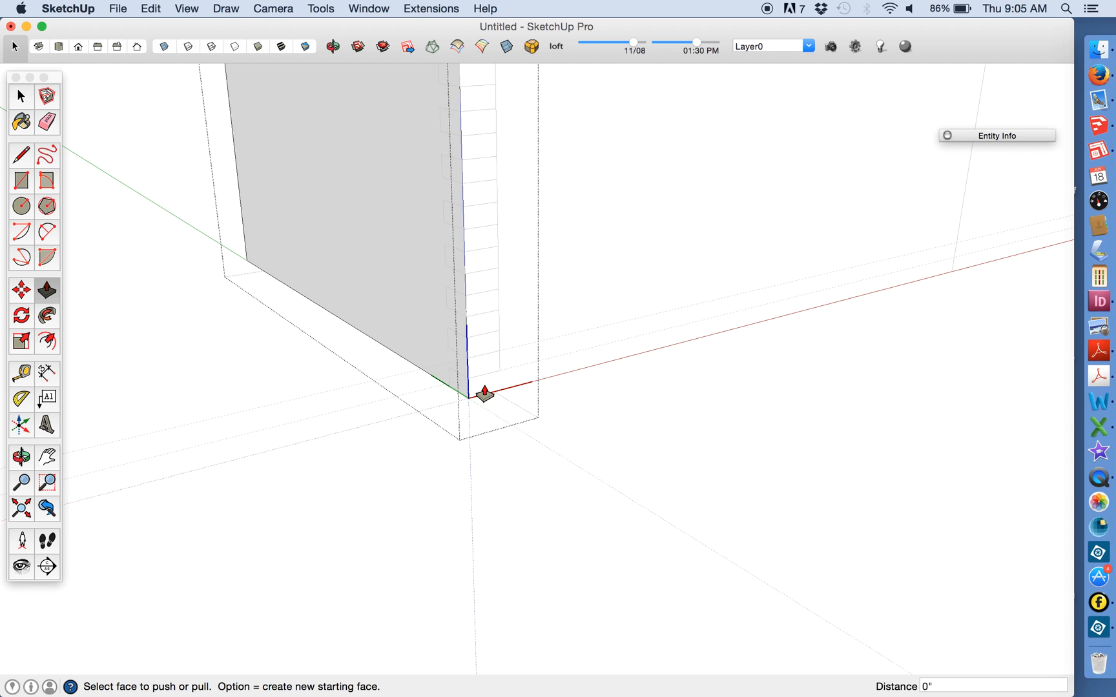
double_click(480, 313)
left_click(476, 263)
left_click(476, 264)
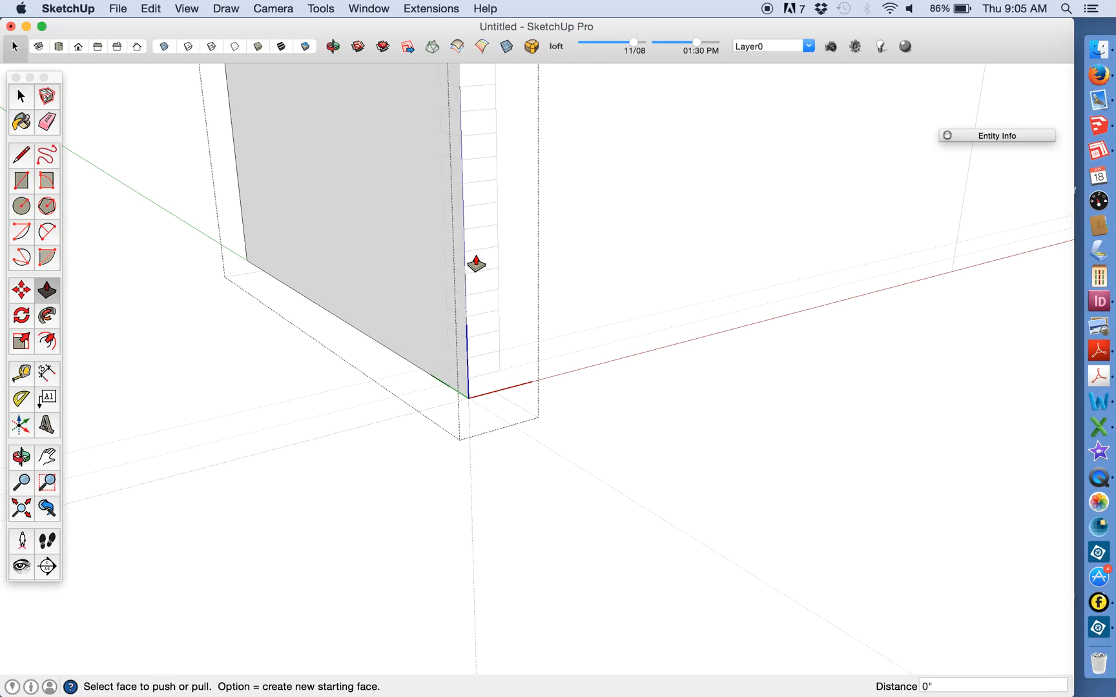
left_click(481, 222)
left_click(480, 222)
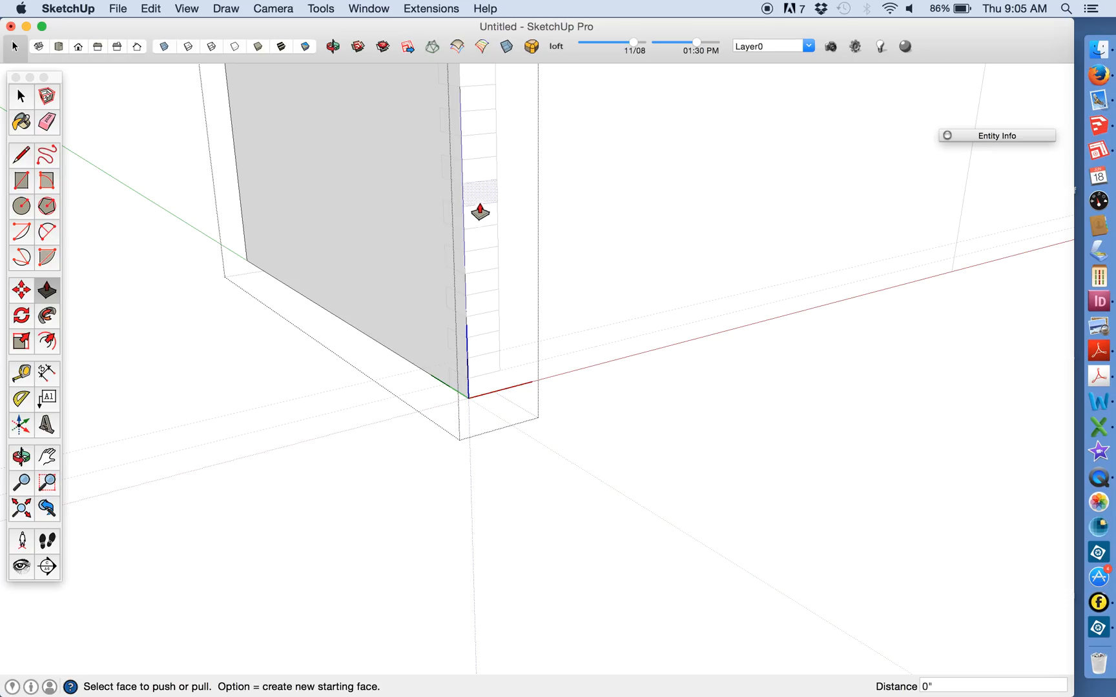
Step: Repeat the same Push/Pull cut on the remaining alternate rectangles up to the top of the board's end
double_click(476, 177)
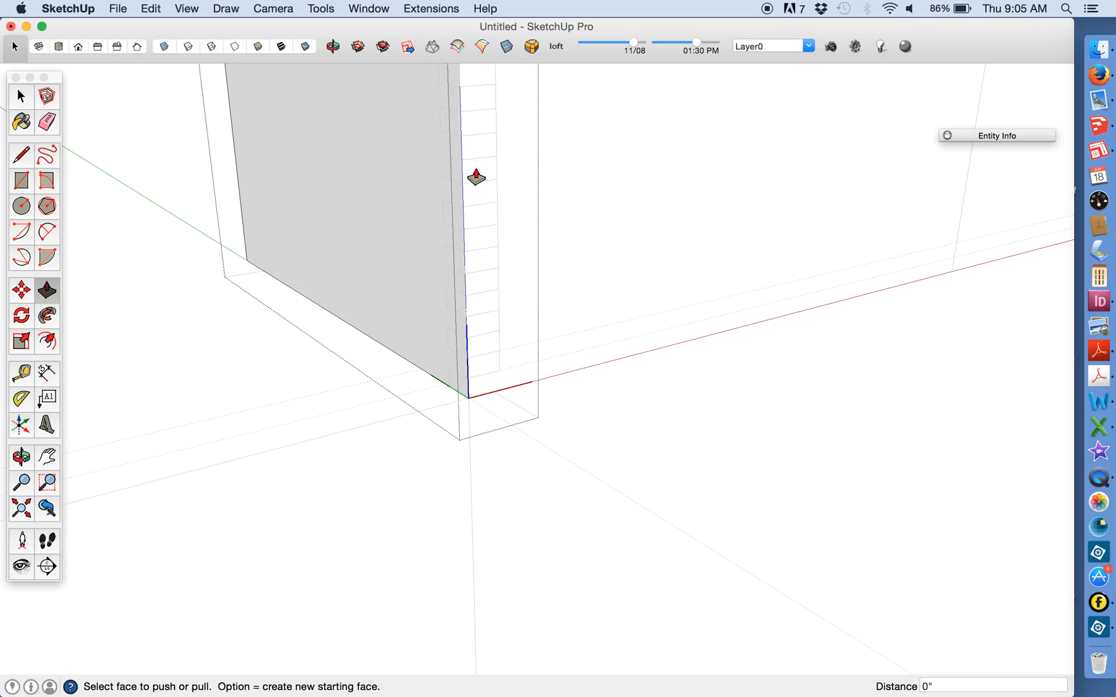
left_click(471, 132)
left_click(470, 131)
scroll(472, 134, "down", 2)
scroll(472, 134, "down", 2)
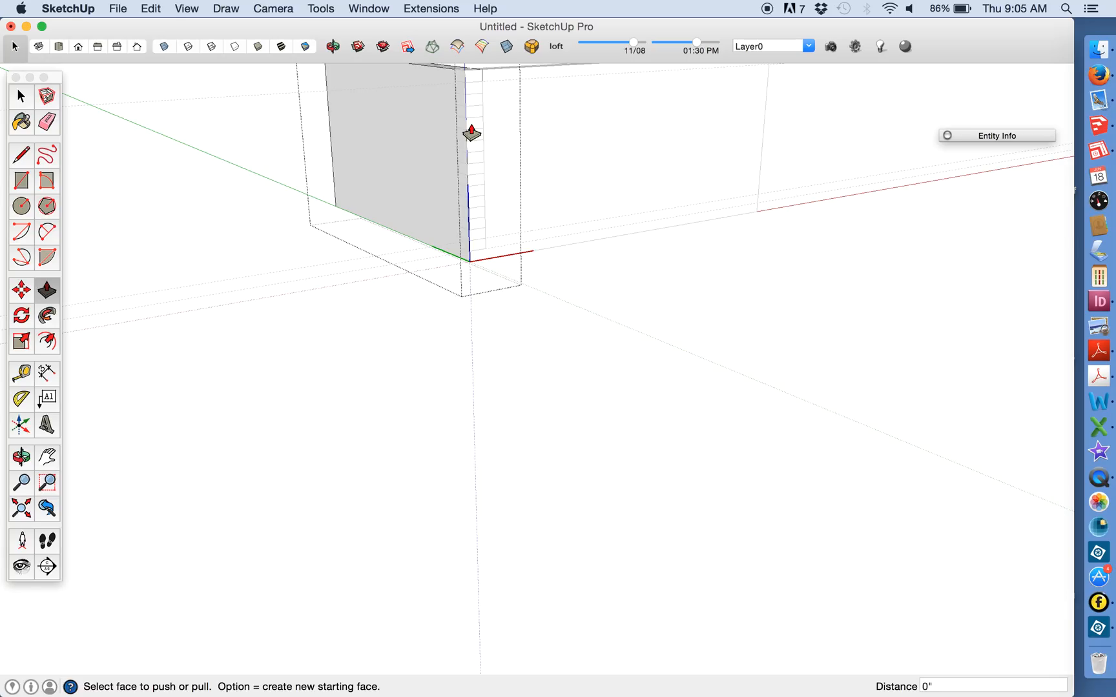
left_click(470, 108)
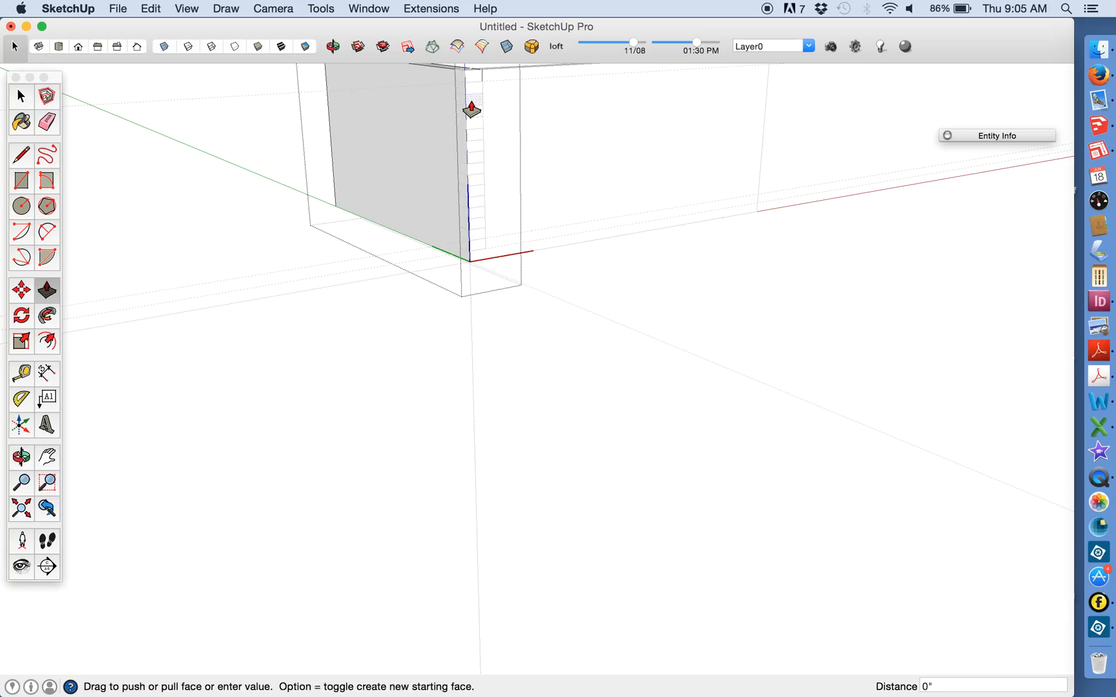
left_click(469, 108)
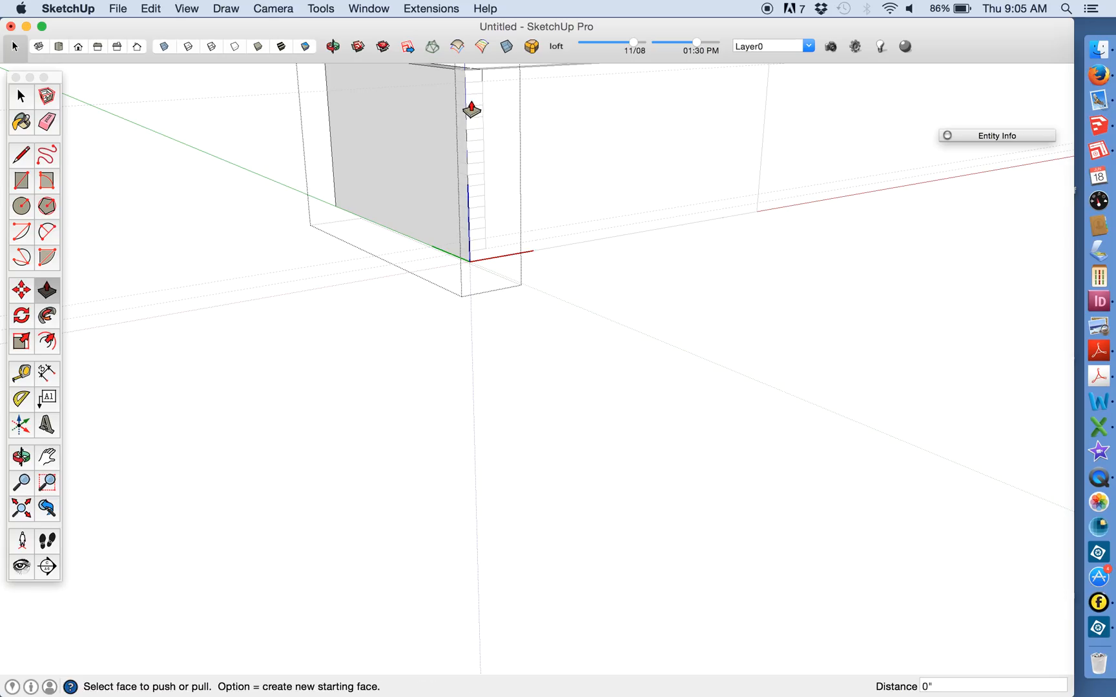
Step: Close the board component and hide the adjoining board that runs along the red axis
left_click(47, 457)
left_click_drag(288, 351, 342, 600)
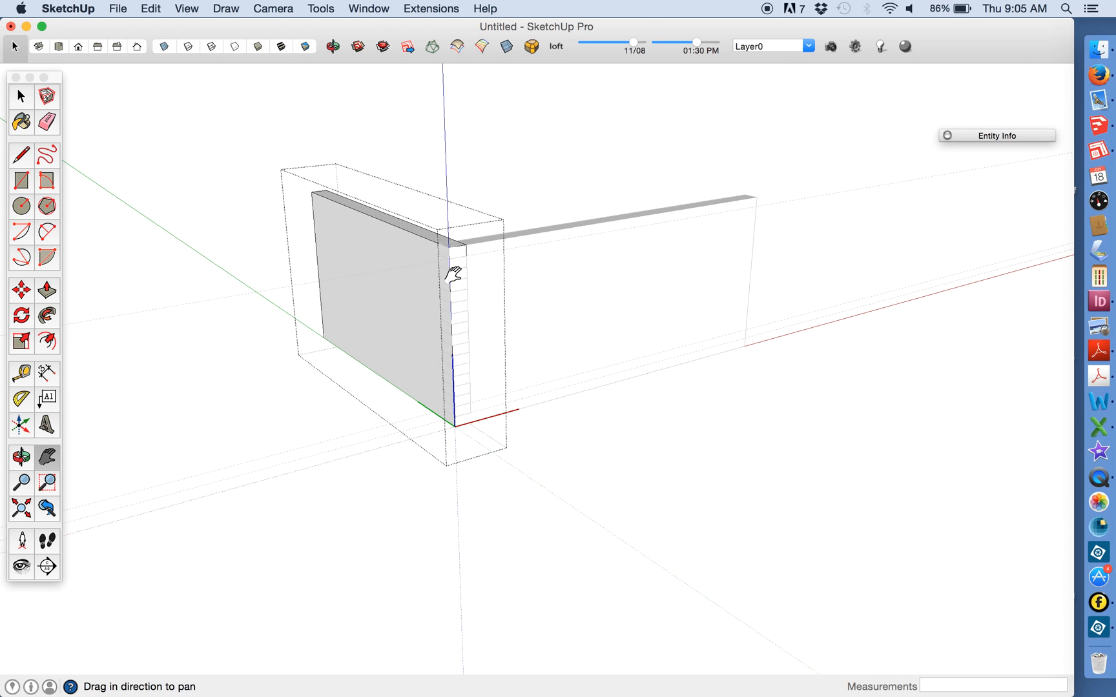
scroll(456, 270, "down", 1)
scroll(450, 259, "up", 3)
scroll(450, 259, "up", 1)
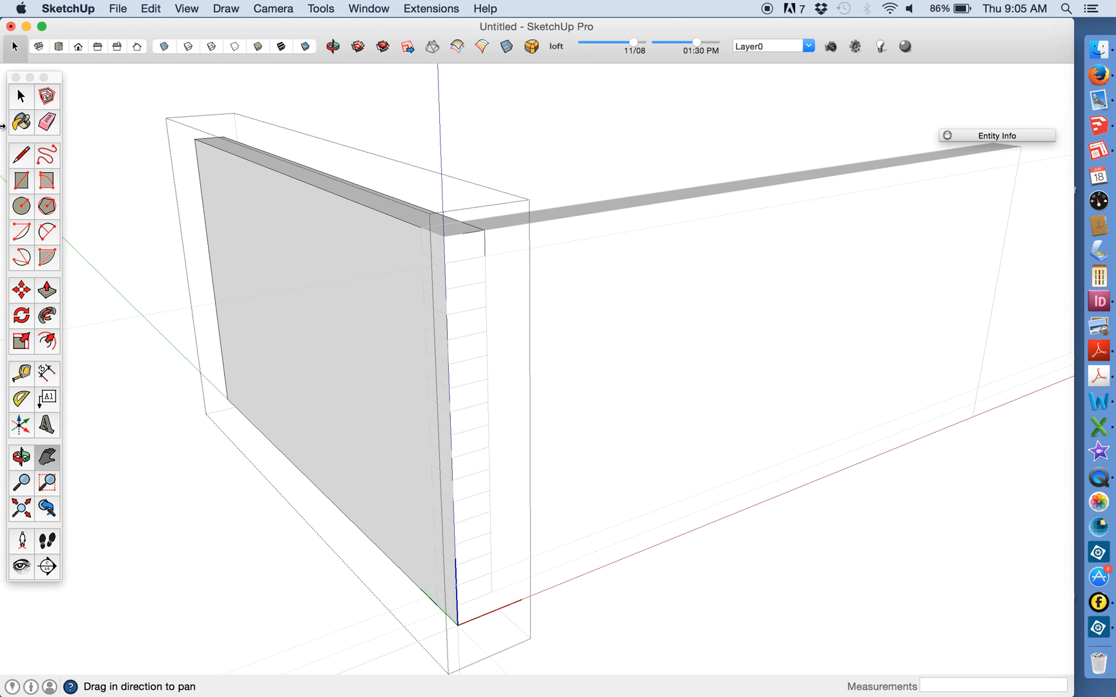
left_click(22, 104)
left_click(355, 95)
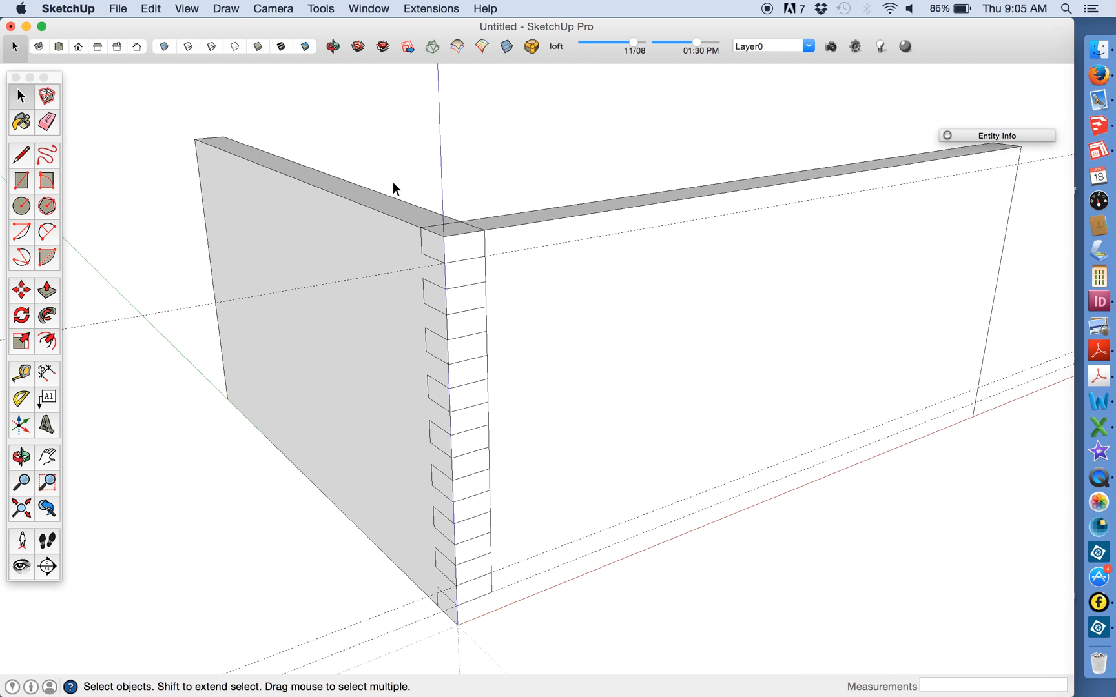
left_click(318, 299)
left_click(628, 284)
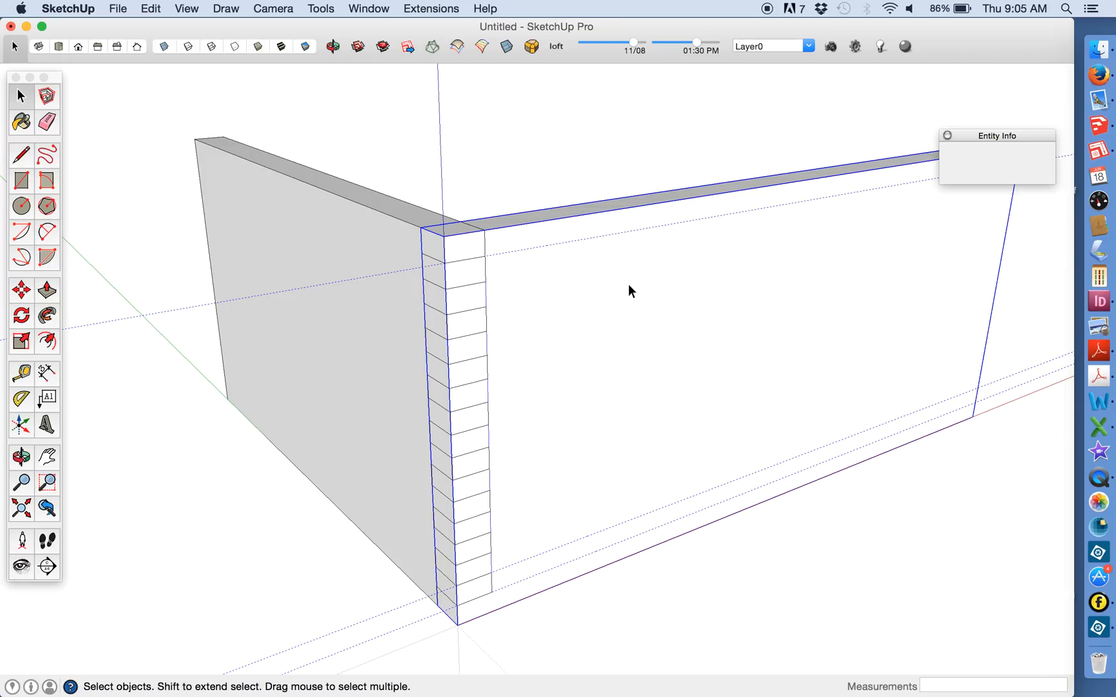
key("Delete")
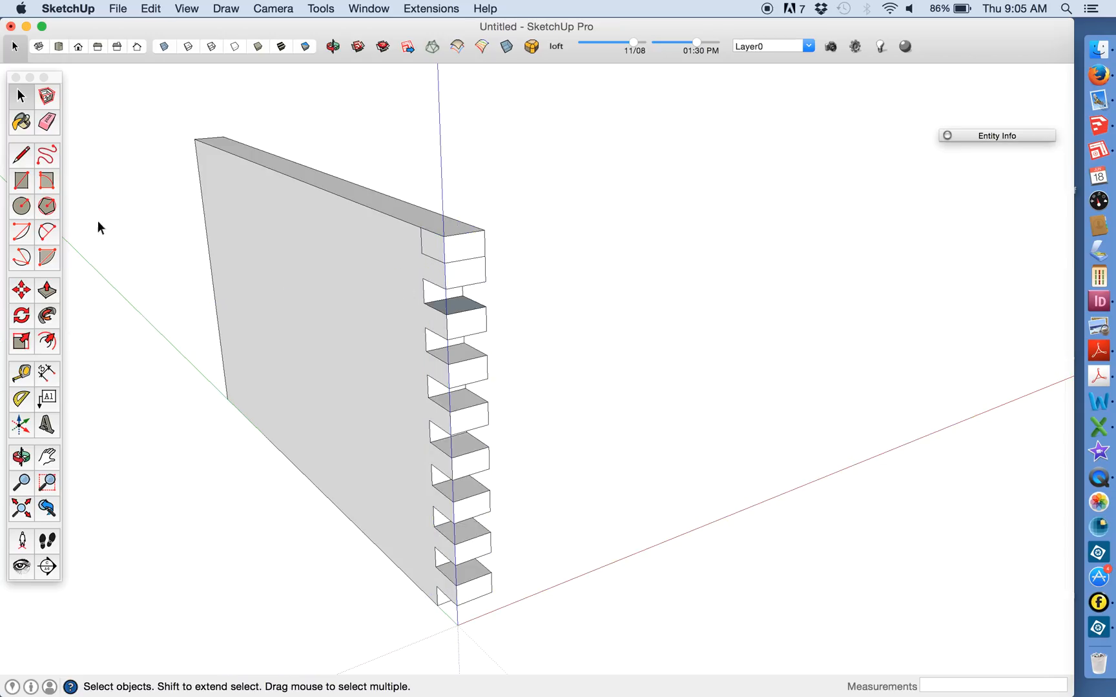
Step: Open the remaining board for editing and erase the leftover lines across the top finger's end and outer face
left_click(47, 121)
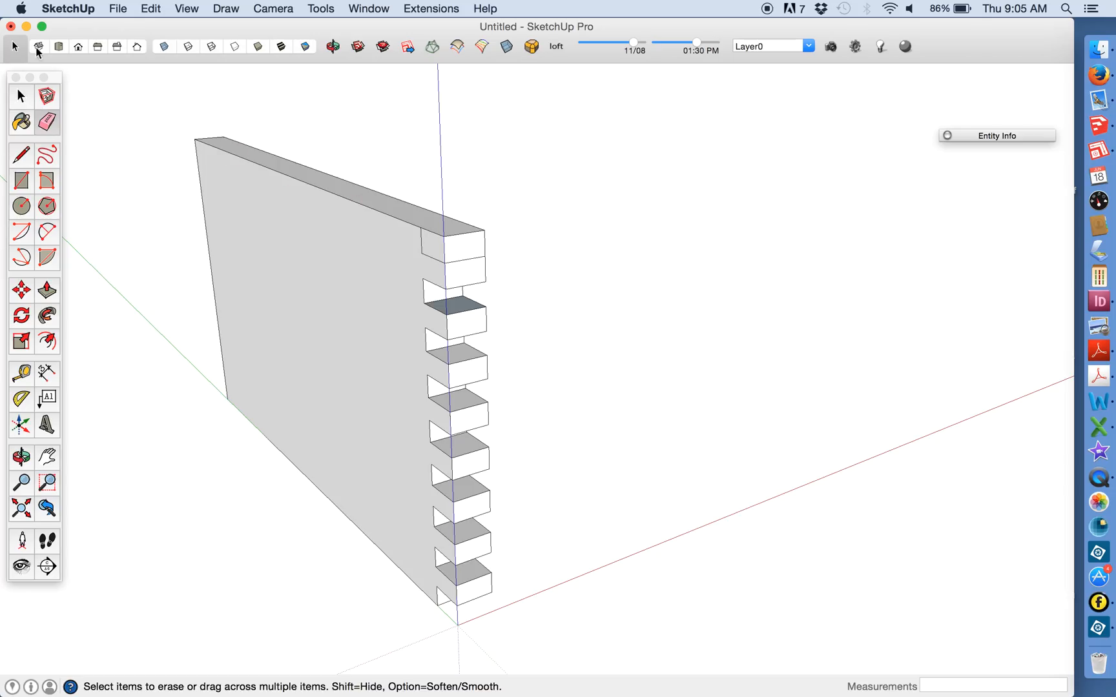
left_click(20, 95)
left_click(268, 217)
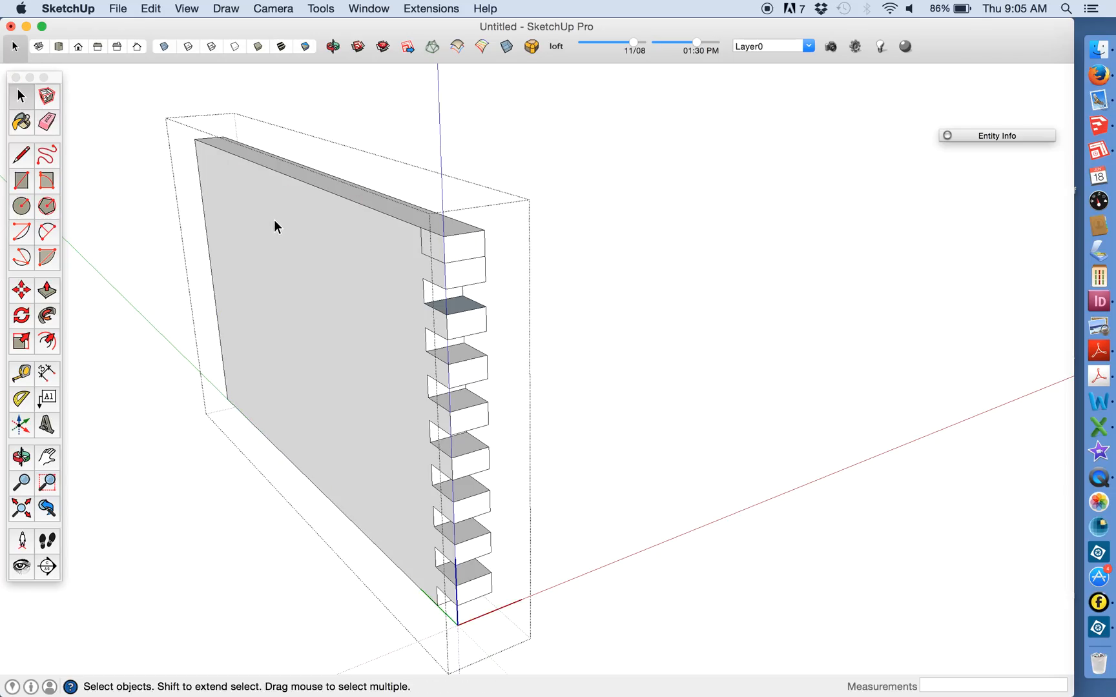
left_click(52, 116)
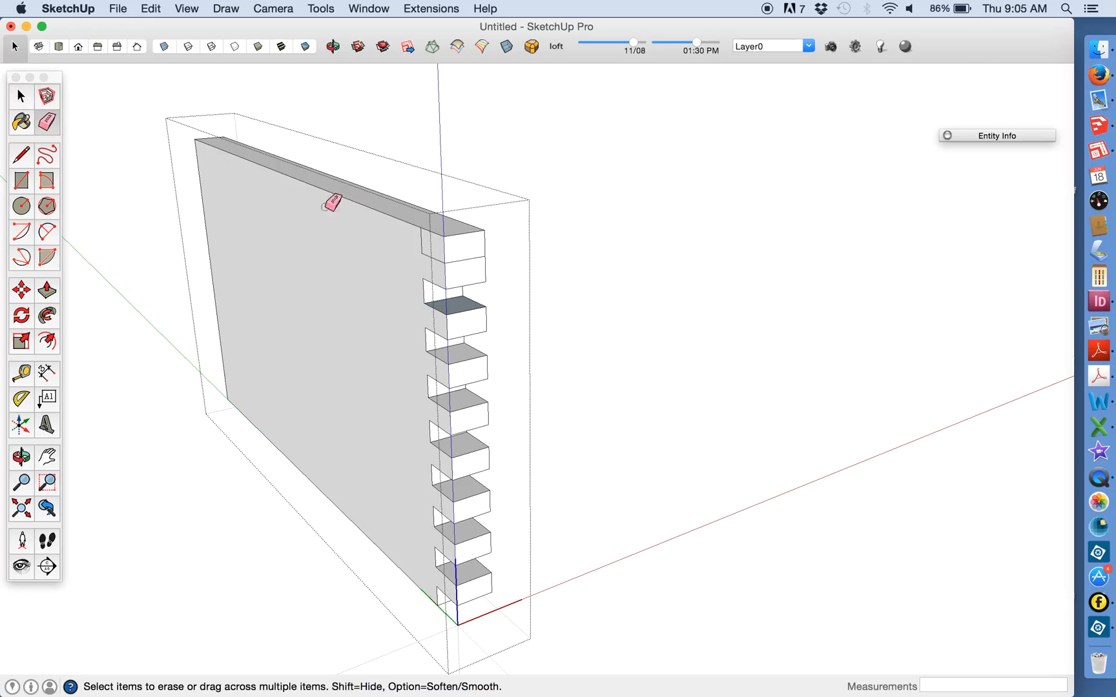
left_click(456, 258)
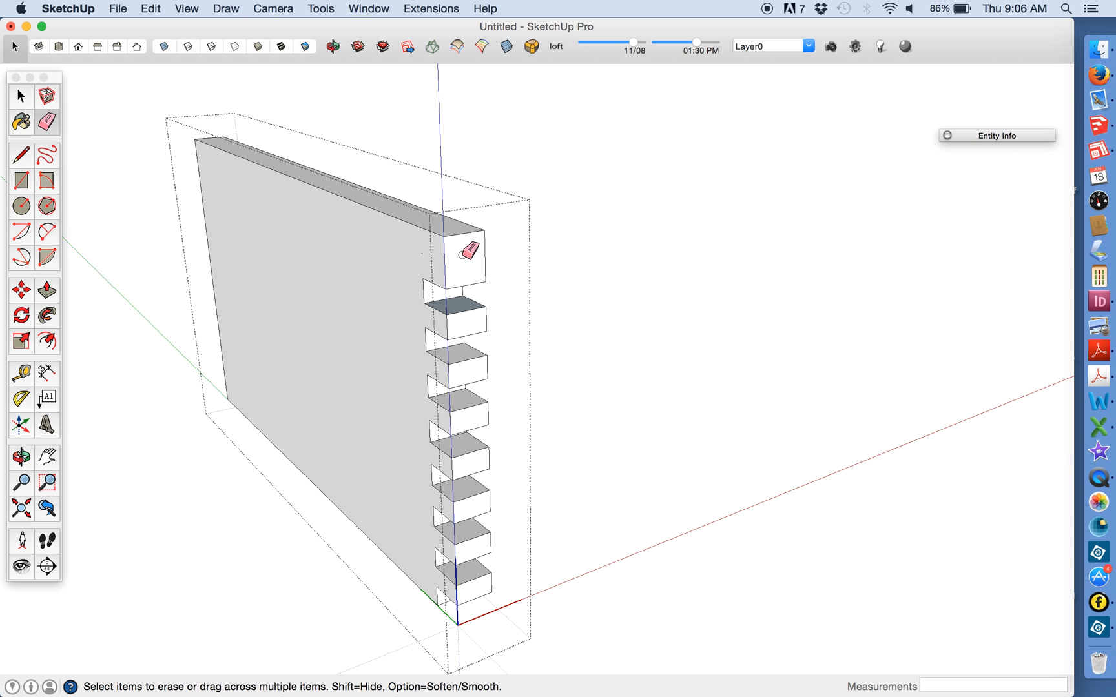
Step: Erase the leftover finger lines on the inner face of the board's top finger
left_click(21, 457)
left_click_drag(456, 309, 97, 323)
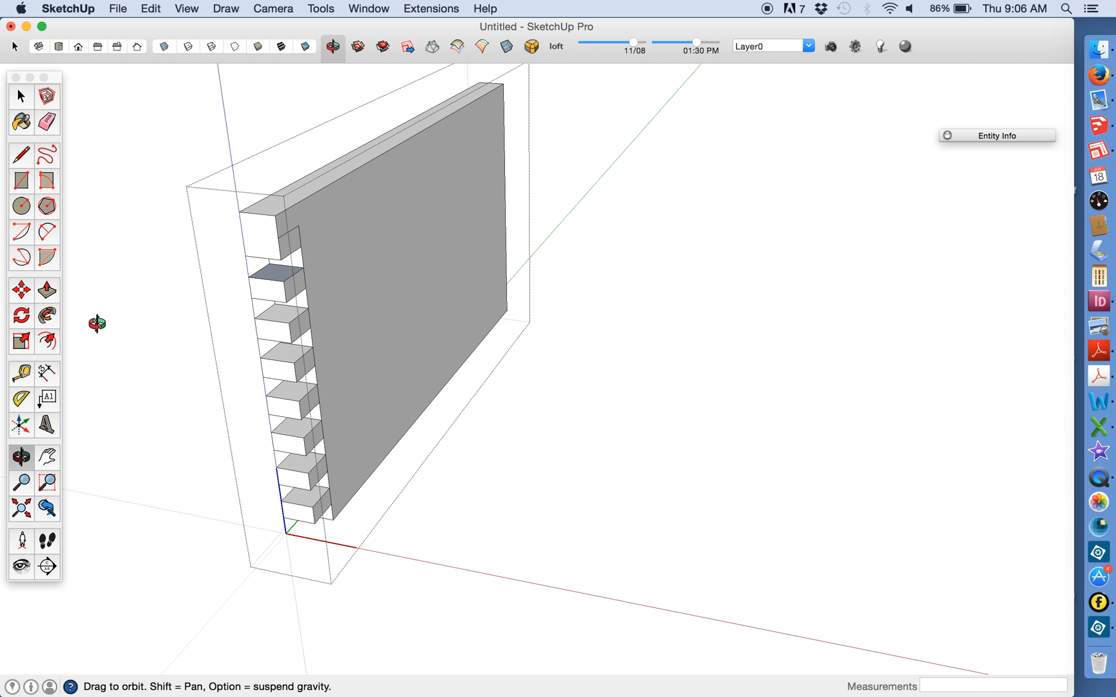
left_click(47, 122)
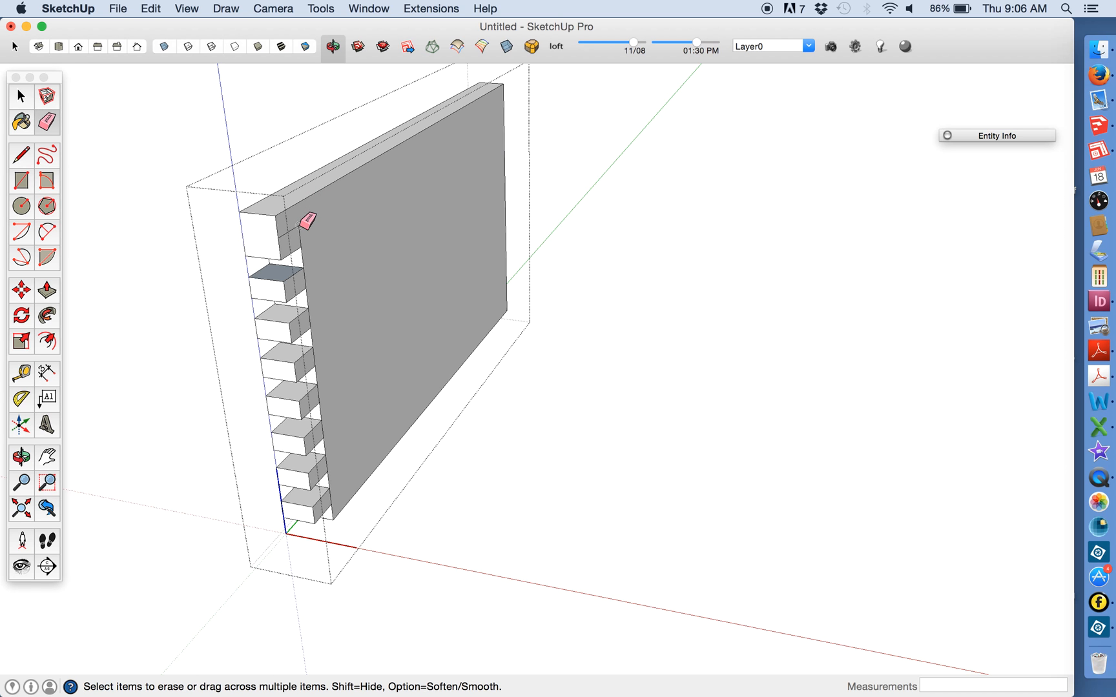
scroll(304, 222, "down", 4)
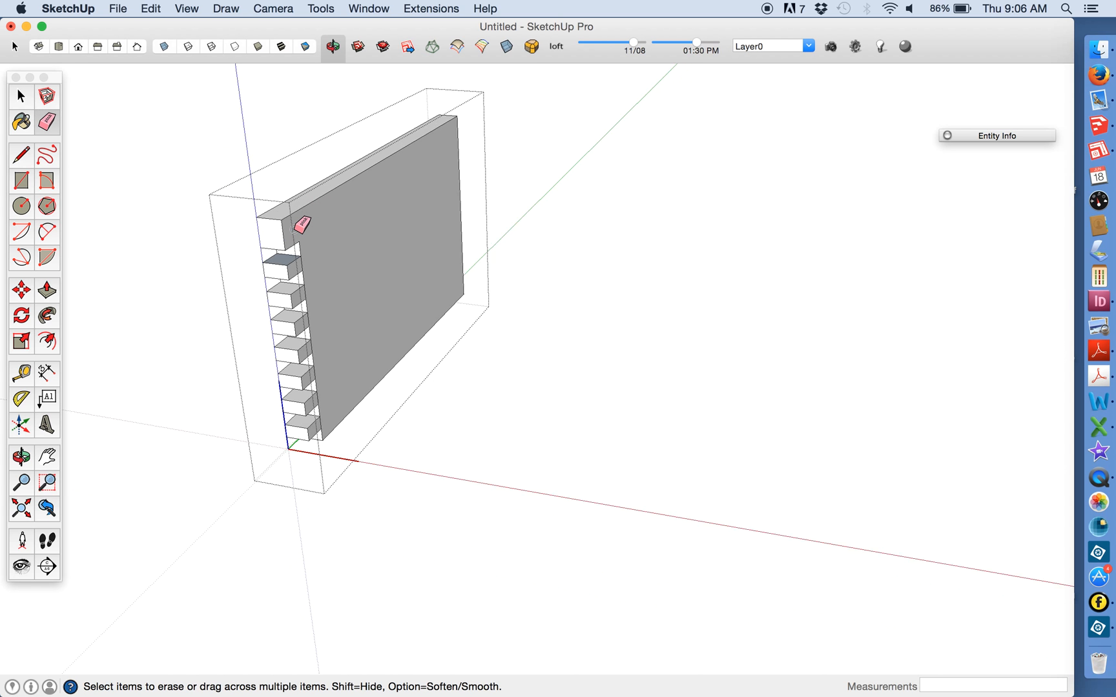
Step: Close the board component and unhide the adjoining board
left_click(21, 457)
left_click_drag(186, 343, 612, 421)
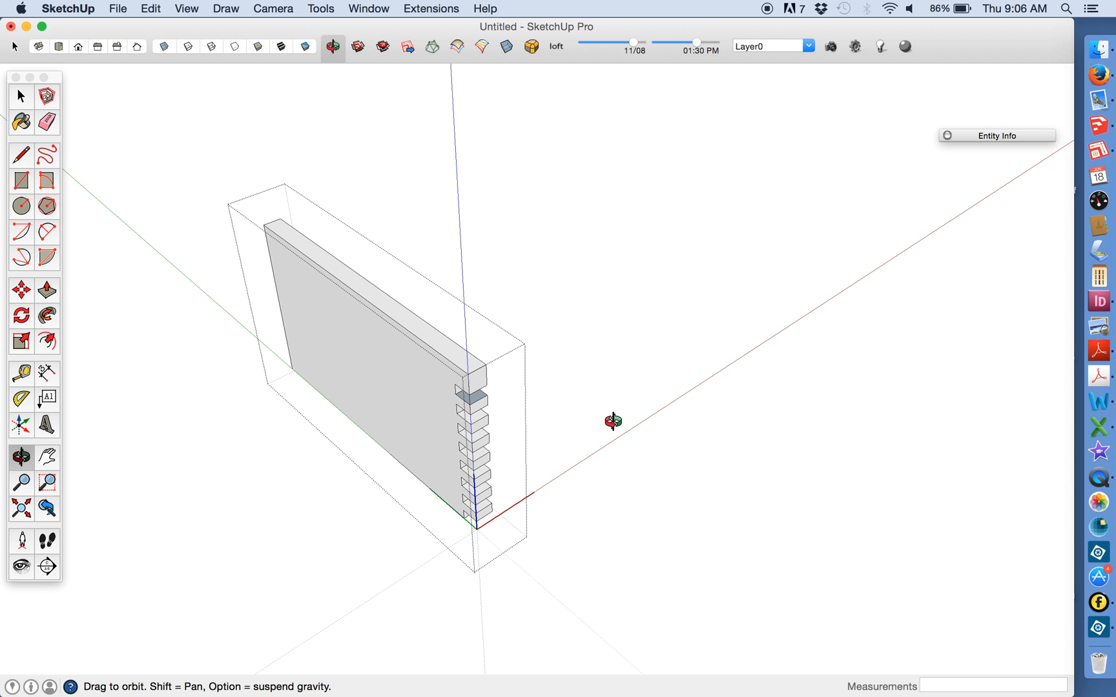
left_click(21, 97)
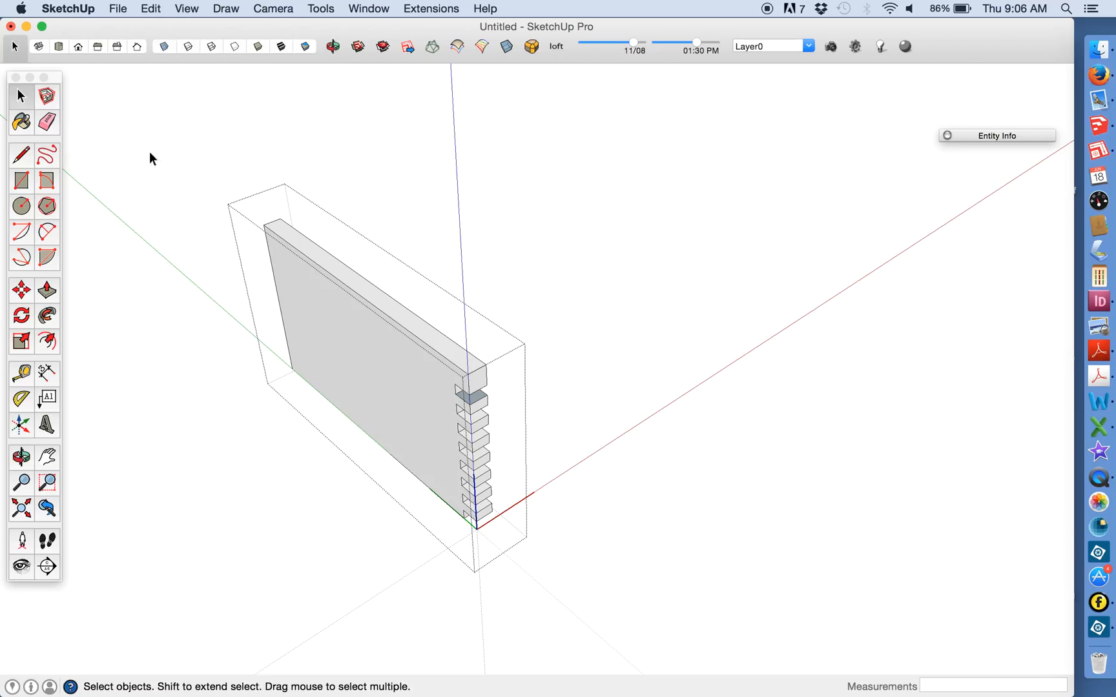
left_click(200, 155)
key("shift+super+e")
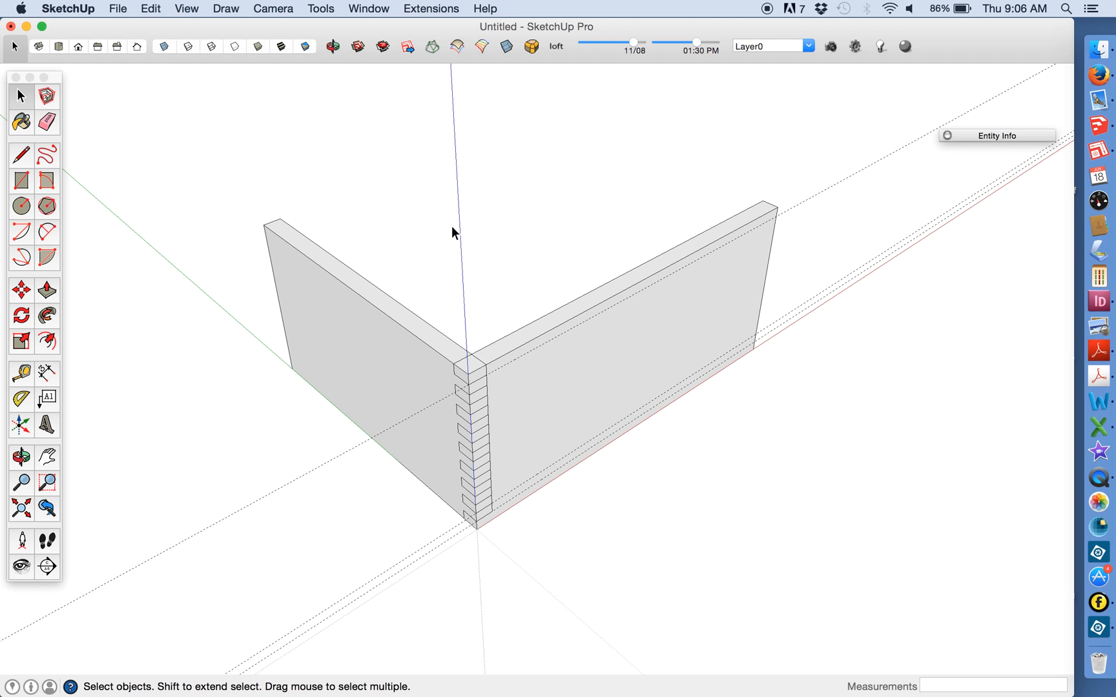
Step: Open the board along the green axis and draw a diagonal miter line across its top face, from outer to inner corner
scroll(453, 453, "up", 5)
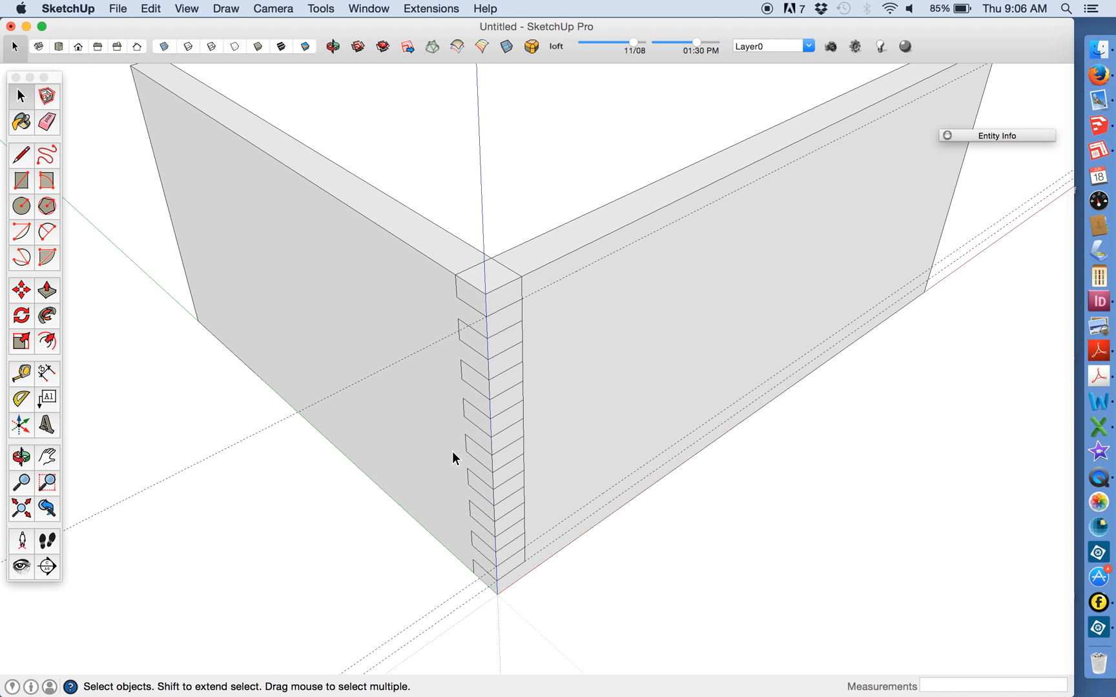
scroll(447, 274, "up", 2)
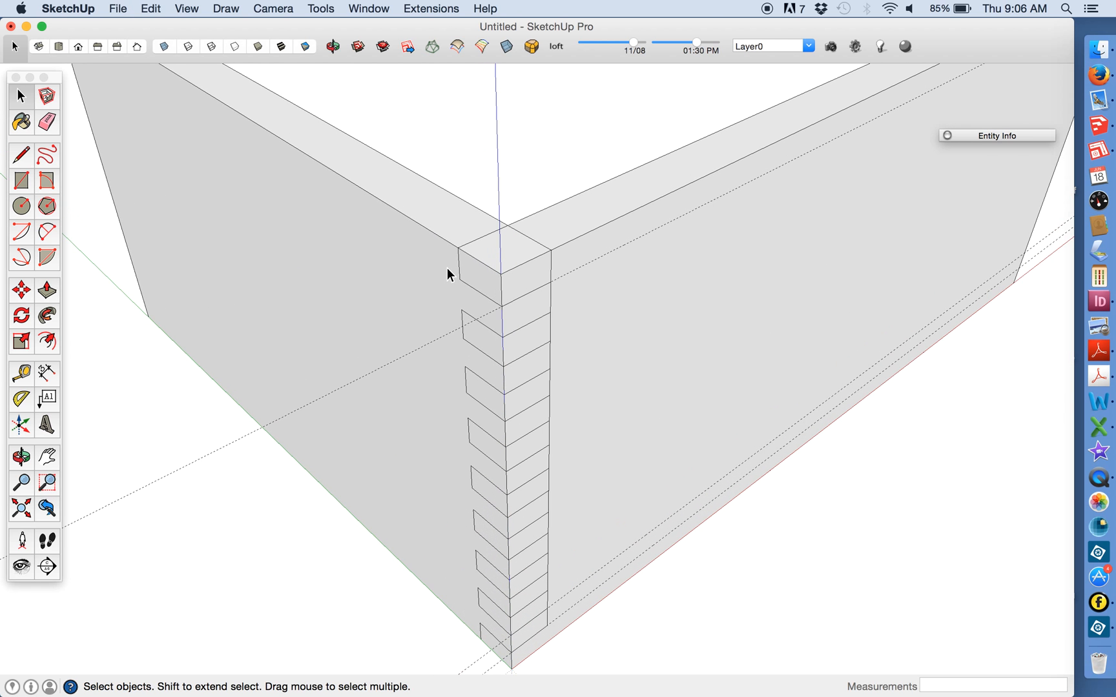
double_click(448, 274)
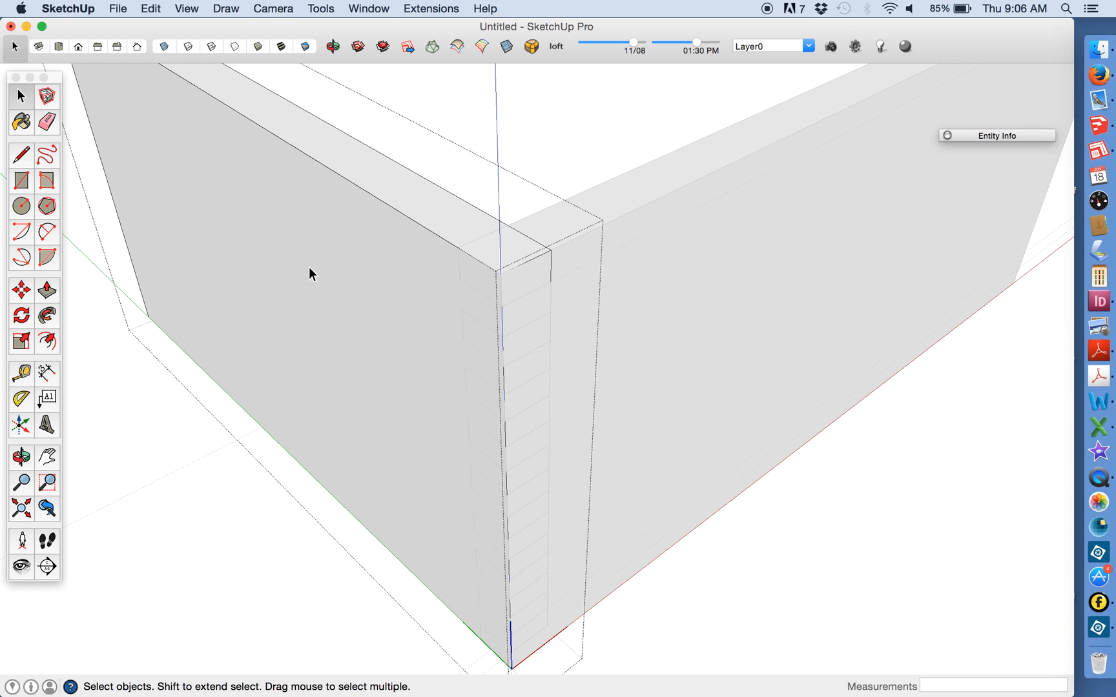
left_click(21, 458)
left_click_drag(241, 356, 360, 380)
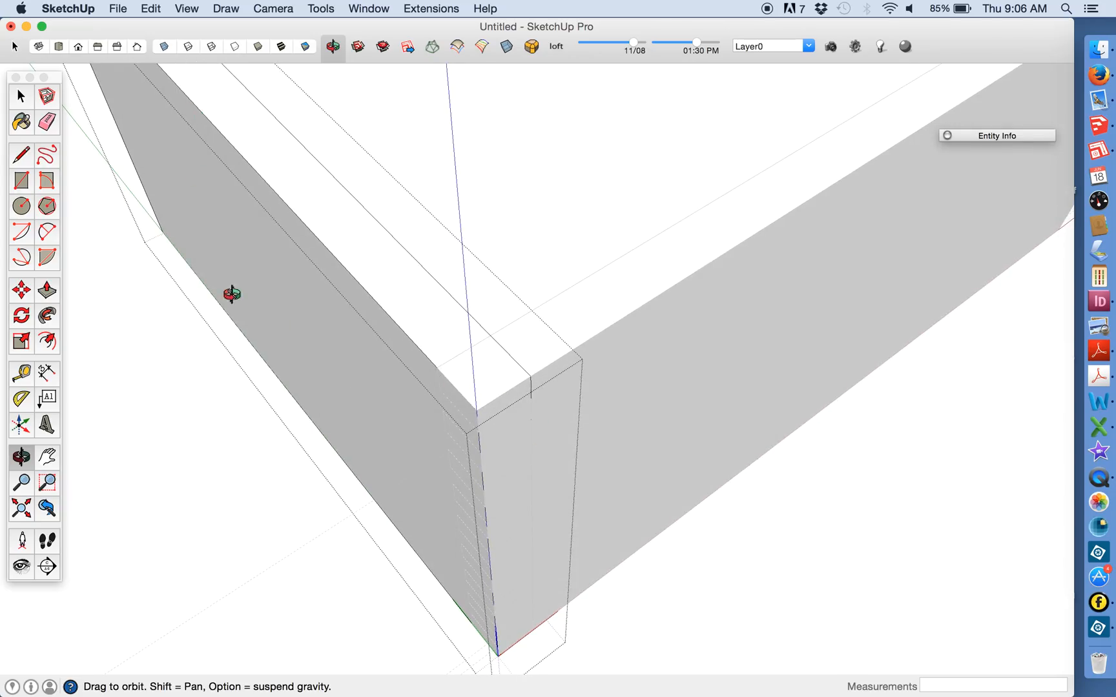
left_click(21, 155)
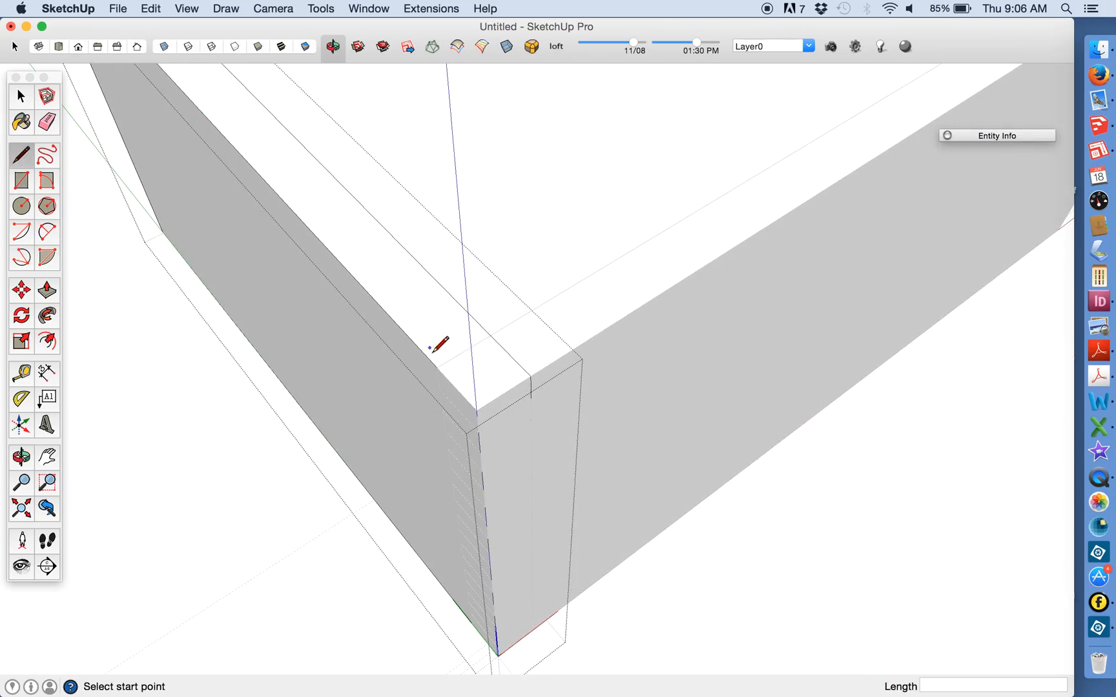
left_click(476, 410)
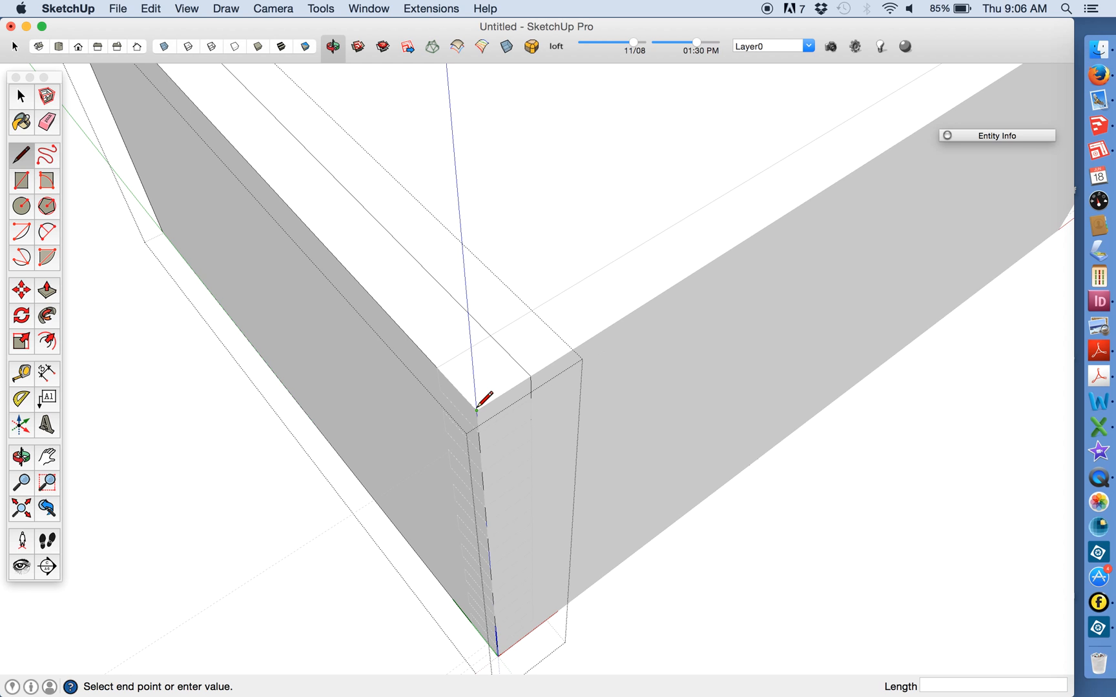
left_click(491, 335)
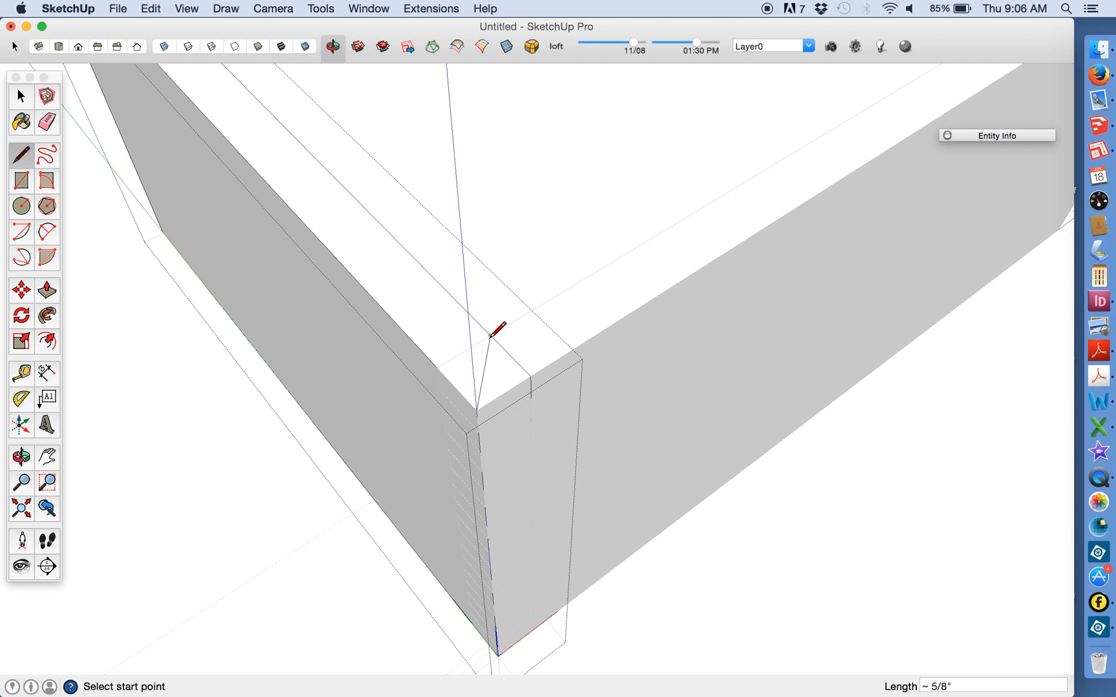
Step: Push the triangle beyond the miter line down 1/4" with Push/Pull
left_click(52, 300)
left_click(499, 384)
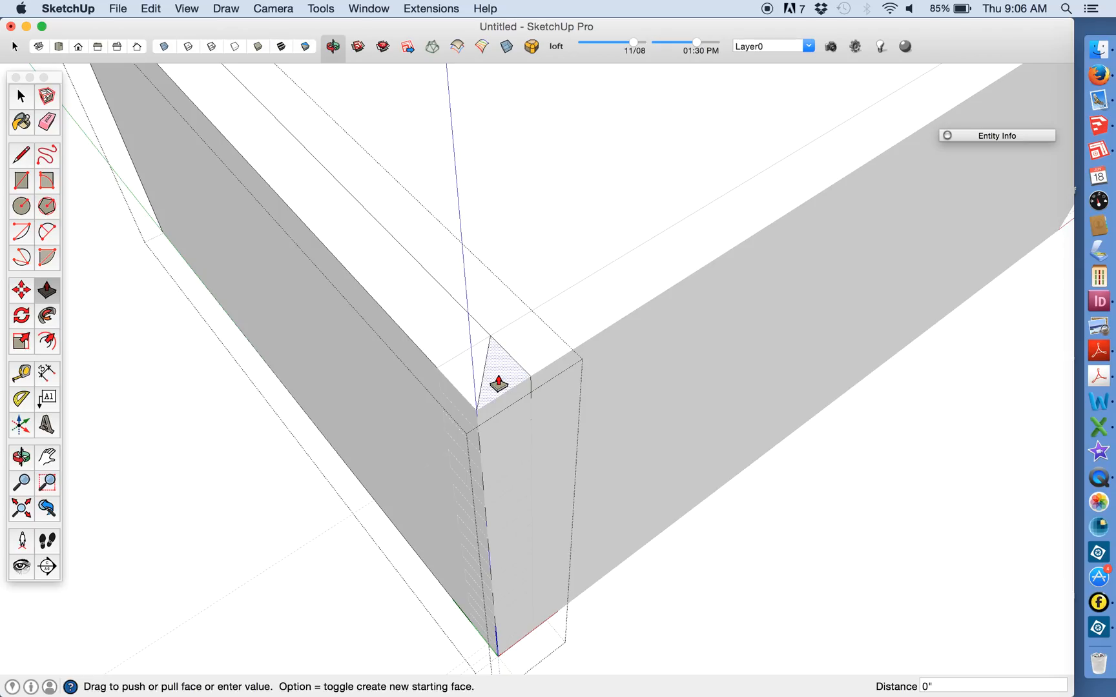
type("1/4")
key("Return")
Step: Close this board, open the one along the red axis, and draw the matching diagonal miter line across its top corner
left_click(22, 96)
left_click(585, 117)
double_click(603, 314)
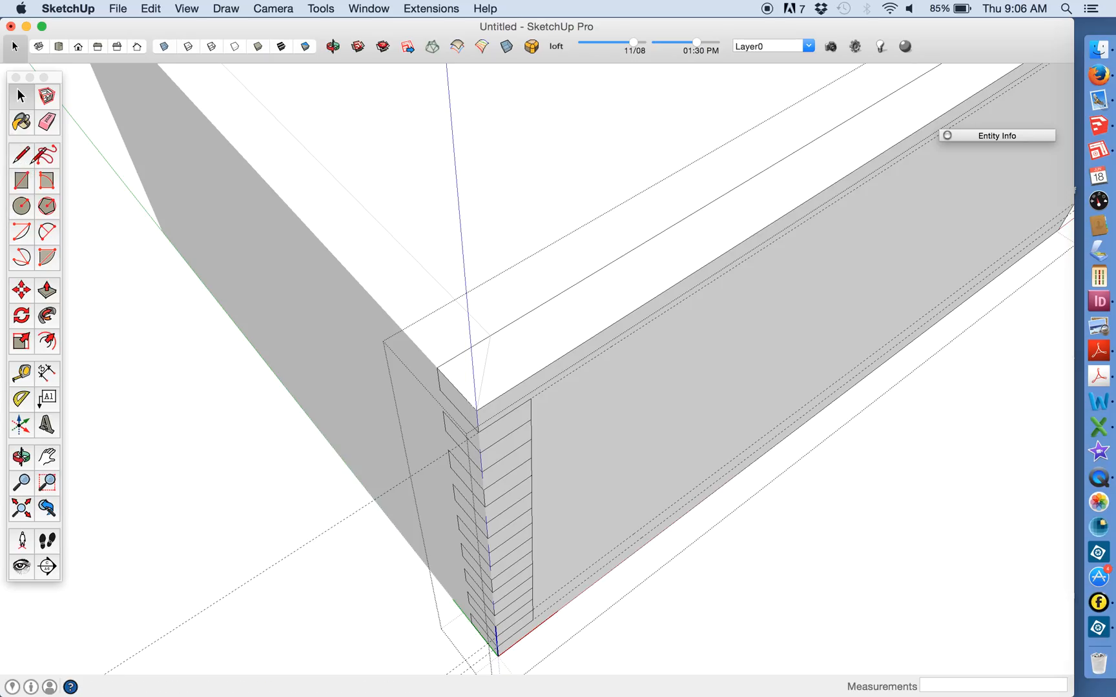
left_click(25, 164)
left_click(477, 410)
left_click(489, 335)
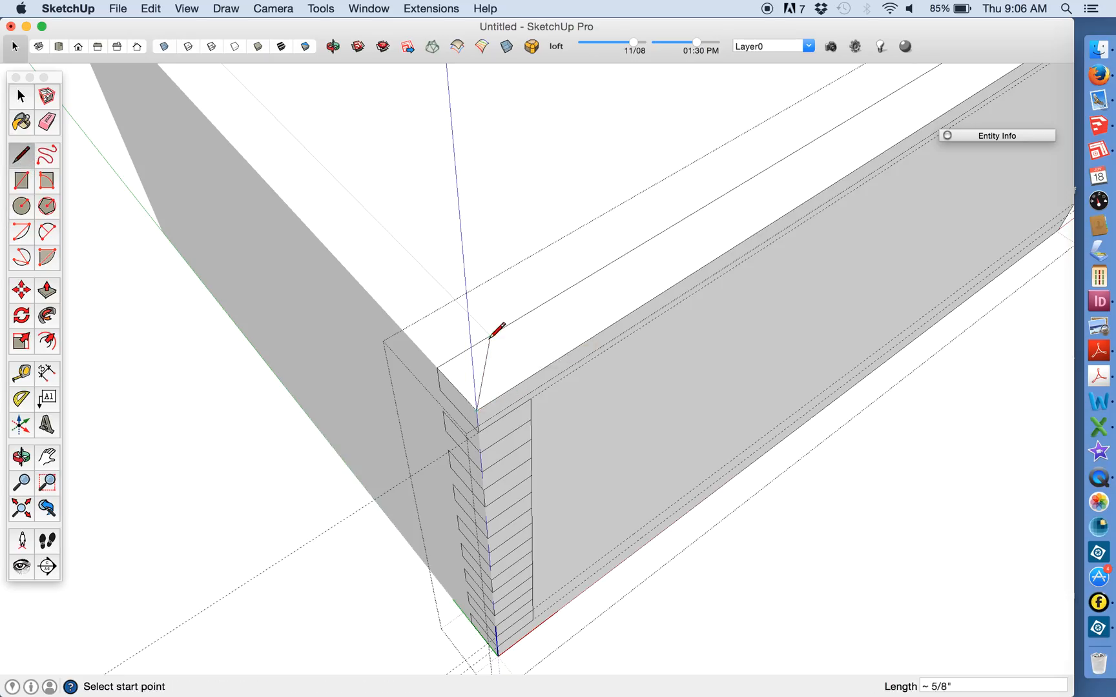
Step: Push the corner triangle beyond the miter line down 1/4" on the red-axis board with Push/Pull and close the component
left_click(47, 292)
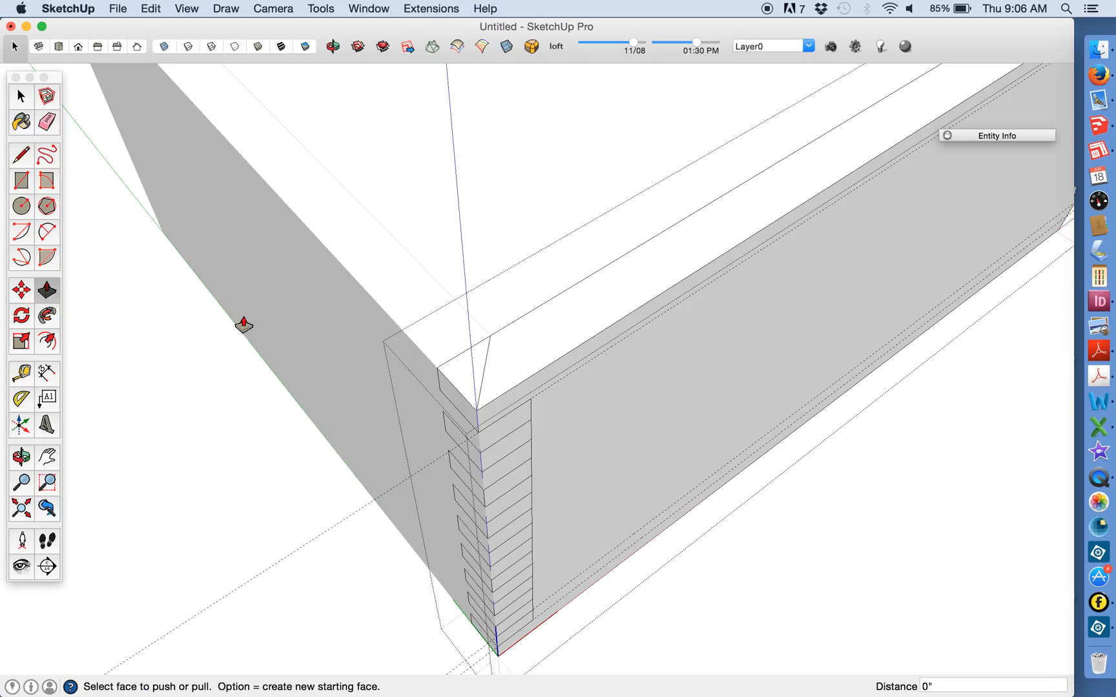
left_click(453, 378)
type("1/4\"")
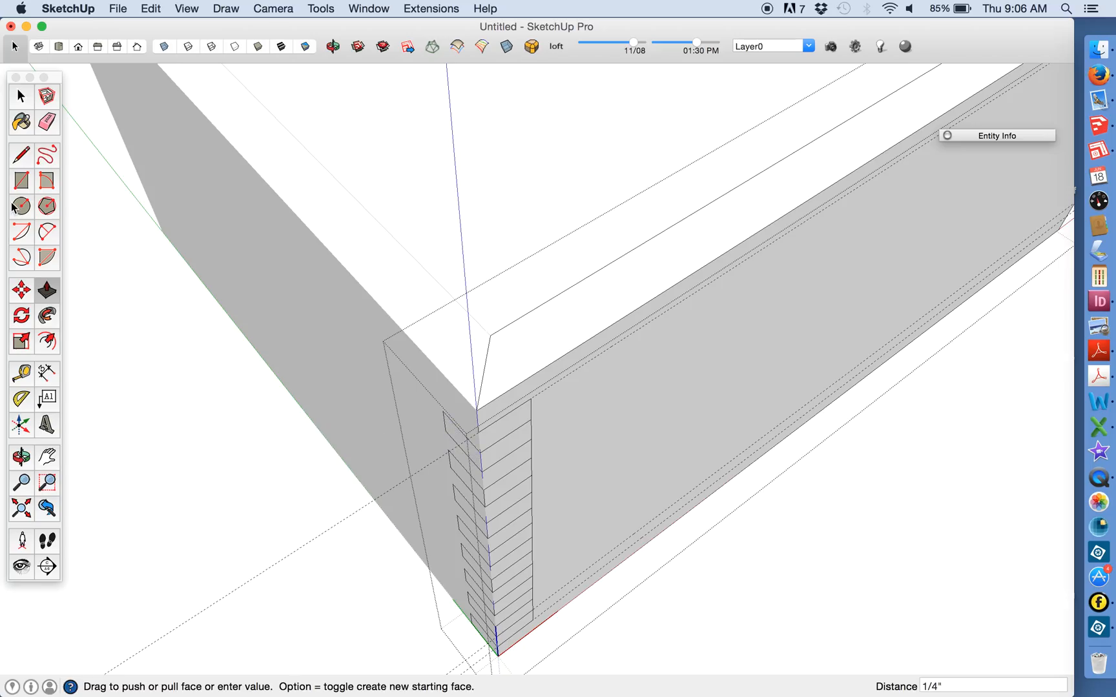
left_click(20, 96)
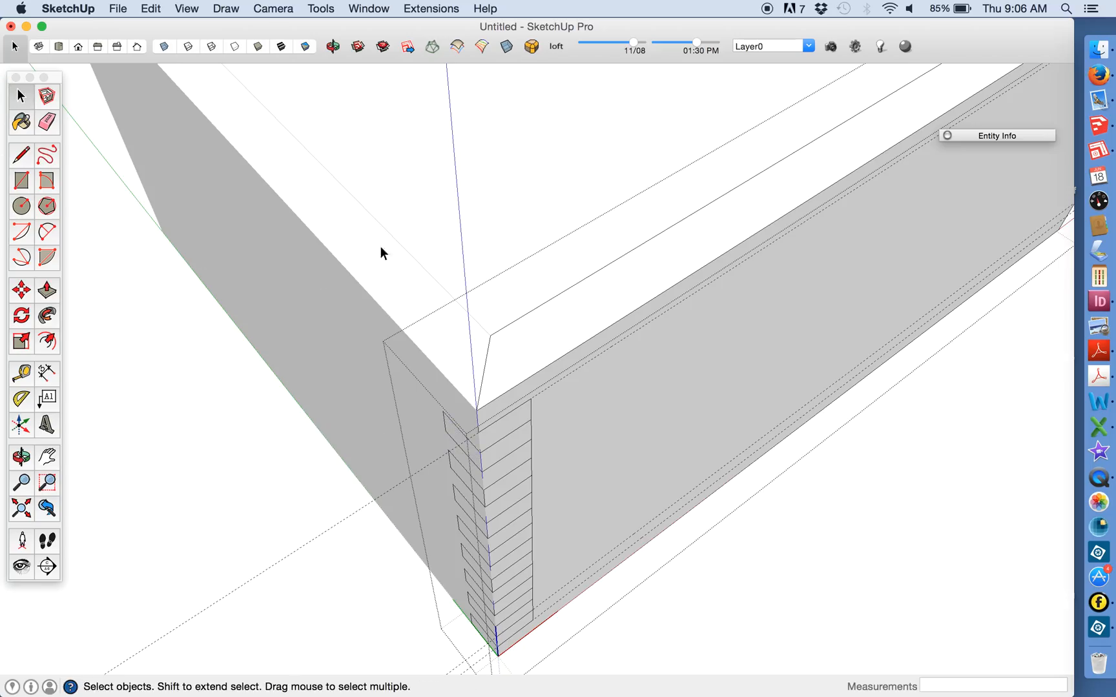
scroll(380, 366, "down", 1)
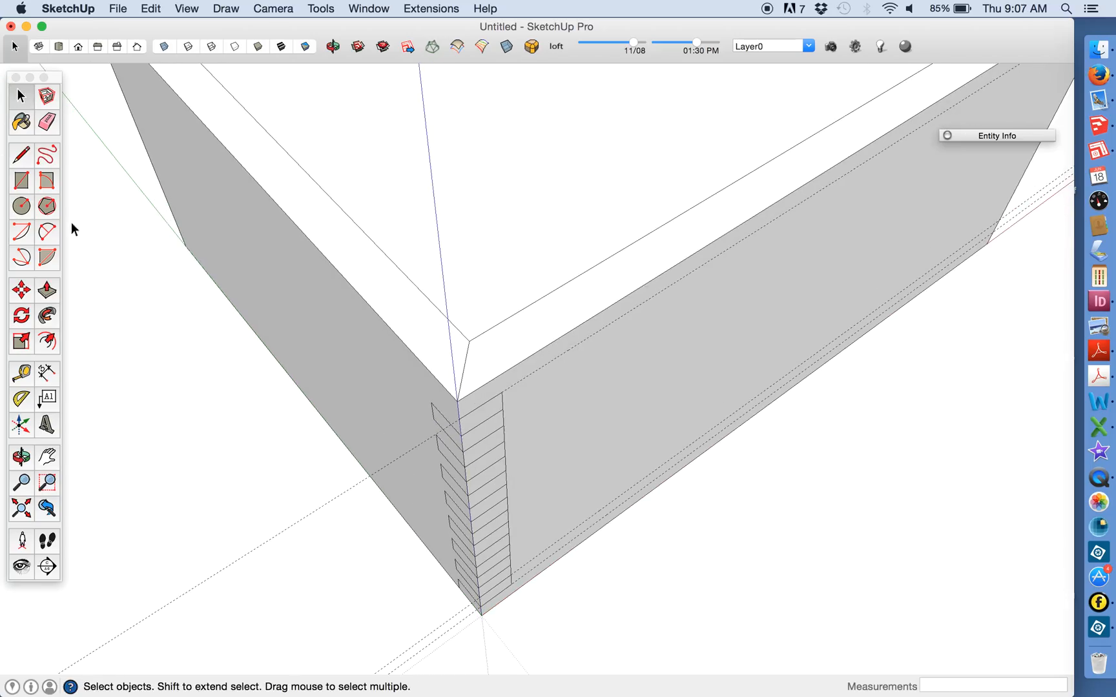
Step: Move the red-axis board about 13/16" away from the corner along the red axis to separate the finger joints
left_click(23, 294)
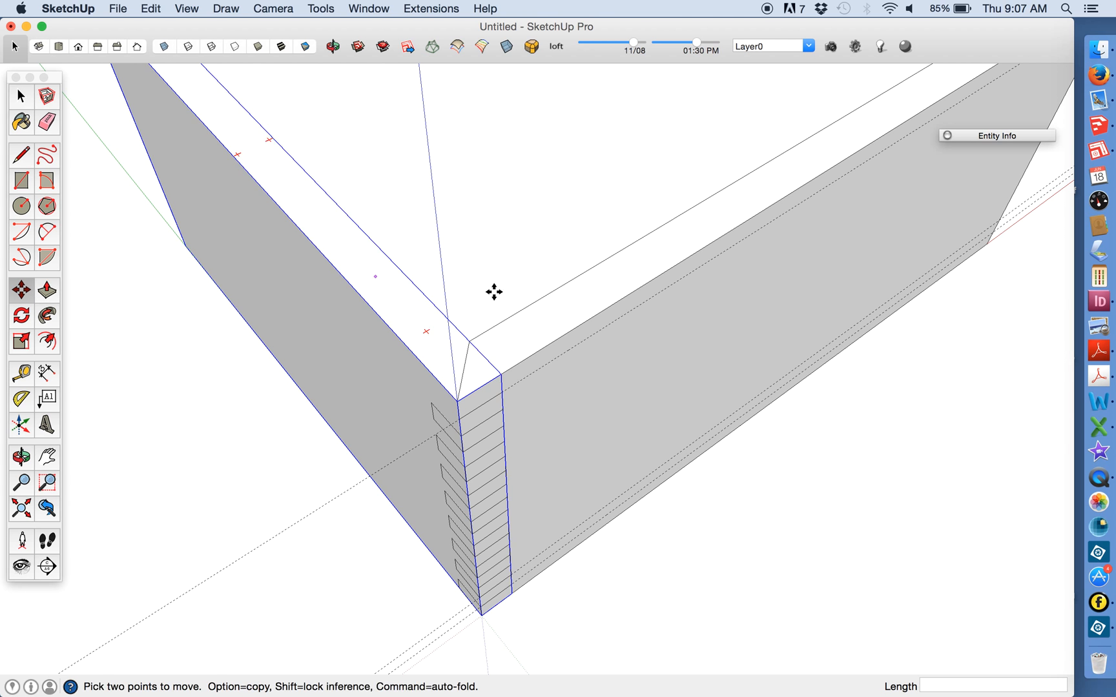
left_click(588, 368)
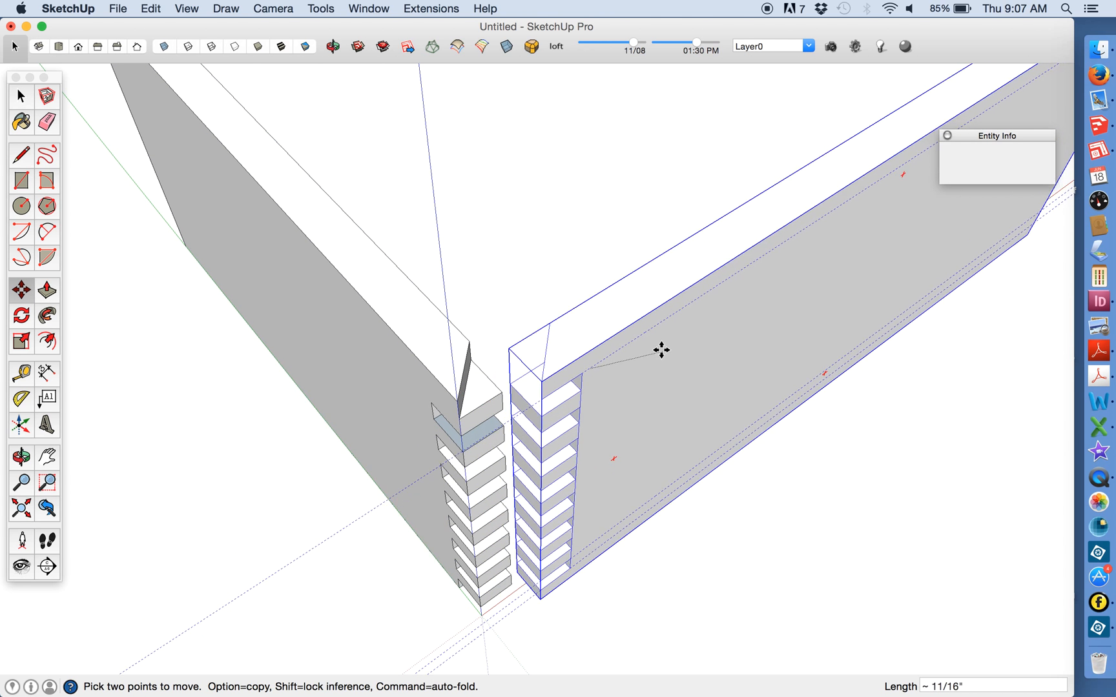
left_click(660, 332)
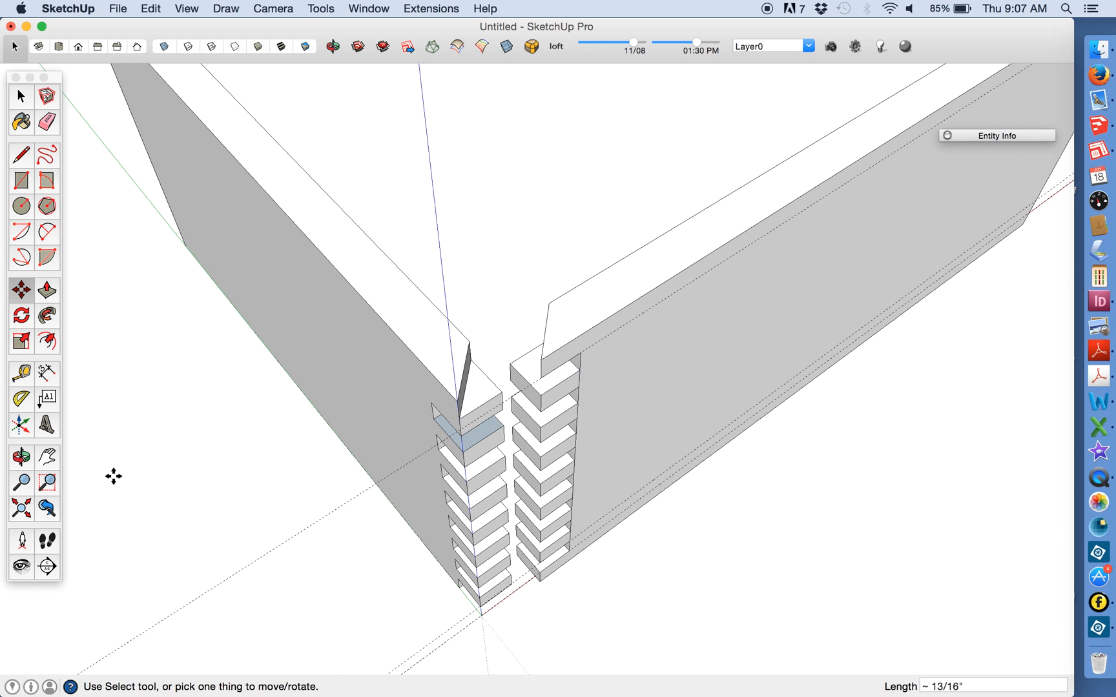
left_click(21, 457)
left_click_drag(388, 323, 450, 310)
left_click_drag(552, 313, 535, 279)
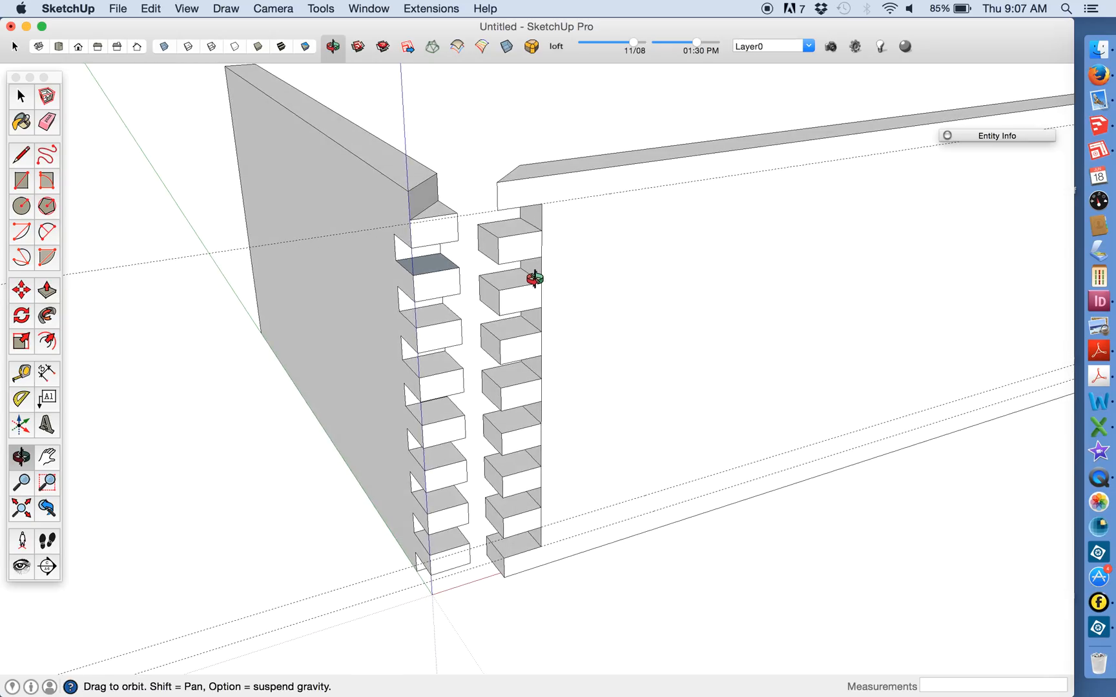